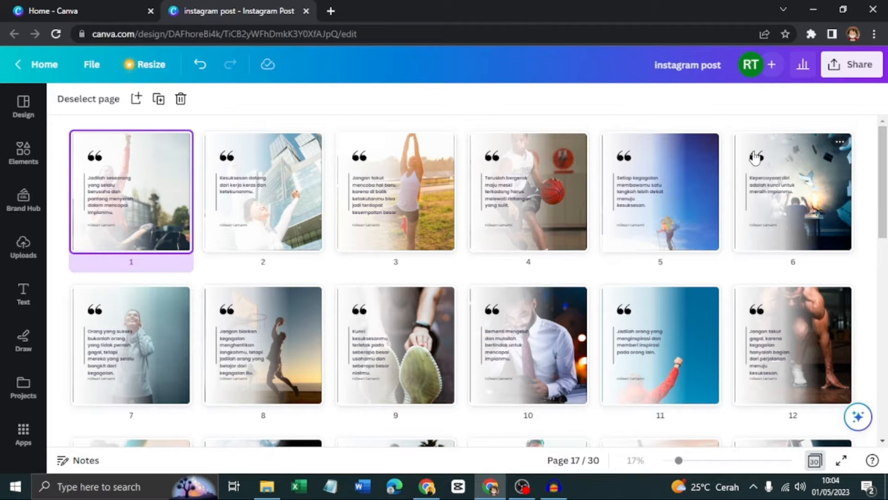
Step: Look through the quote pages of the finished instagram post design in the page overview
scroll(753, 160, "down", 4)
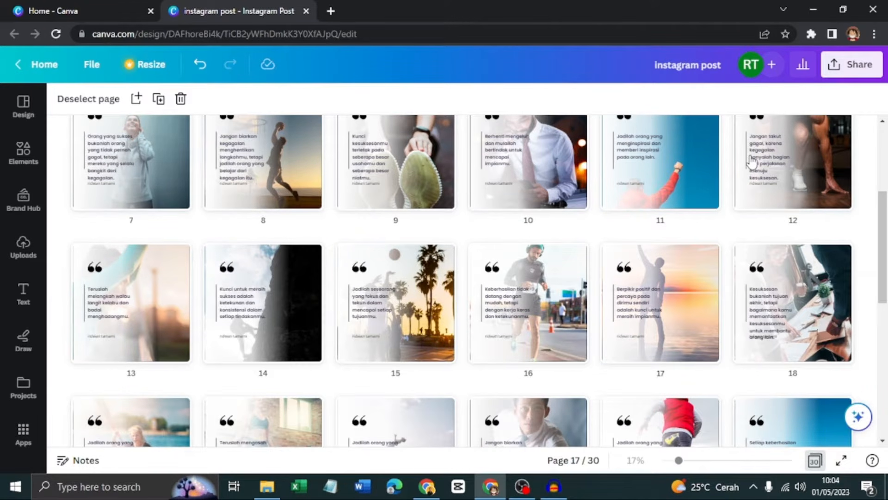
scroll(750, 167, "down", 4)
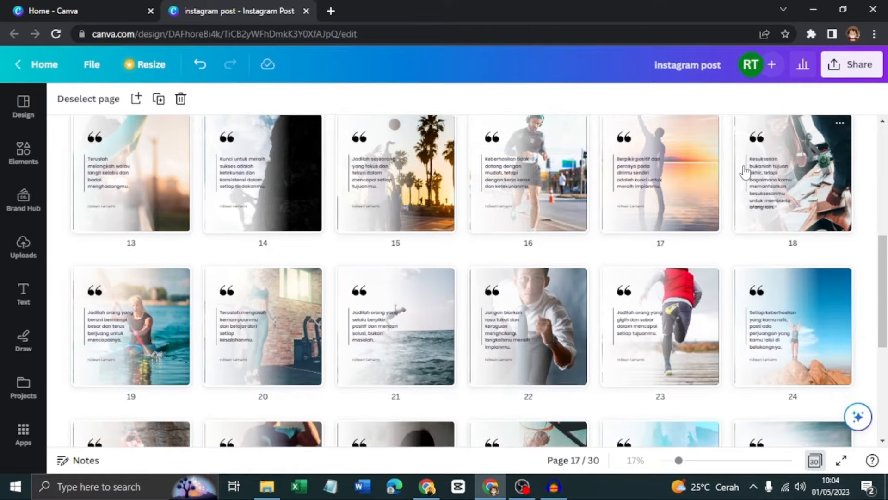
scroll(724, 192, "down", 4)
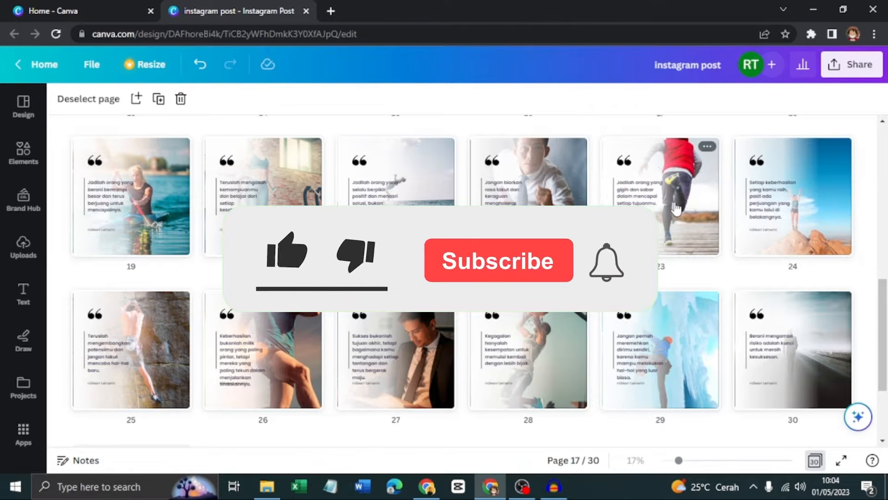
scroll(676, 209, "down", 2)
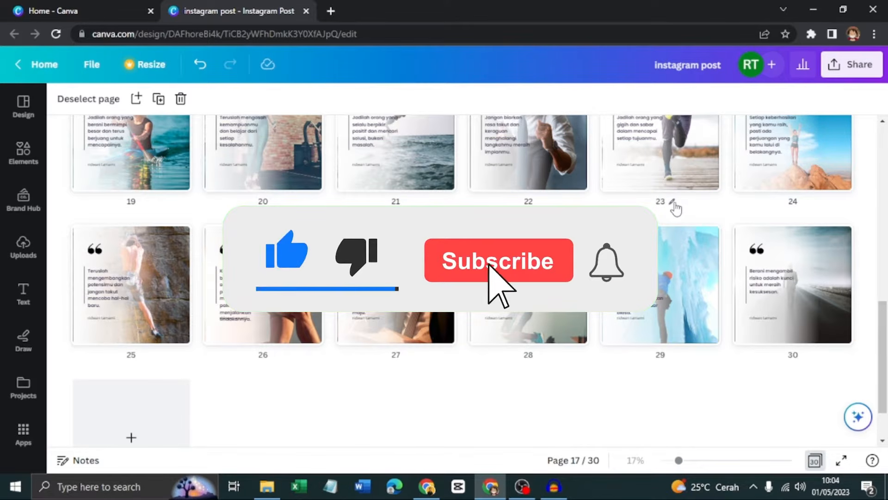
scroll(676, 209, "up", 3)
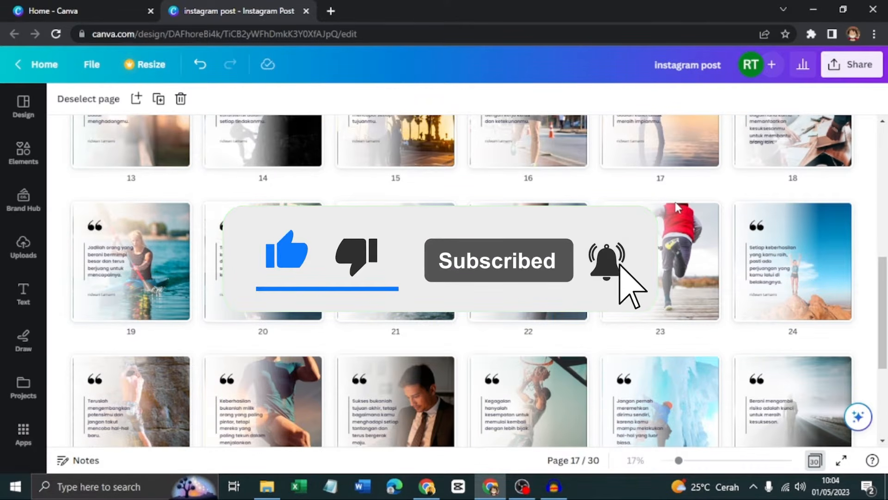
scroll(677, 209, "up", 4)
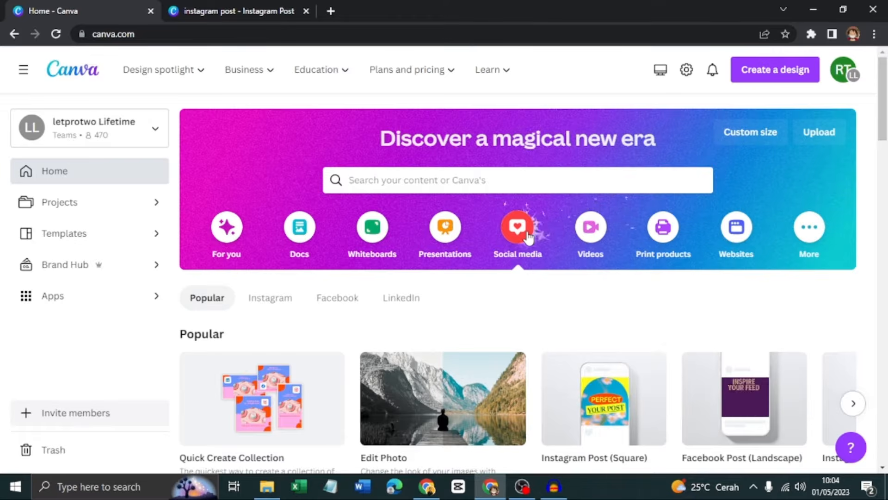
Step: Create a blank Instagram Post (Square) design and apply the recently used White Black Minimalist Business Quote template
scroll(546, 227, "down", 4)
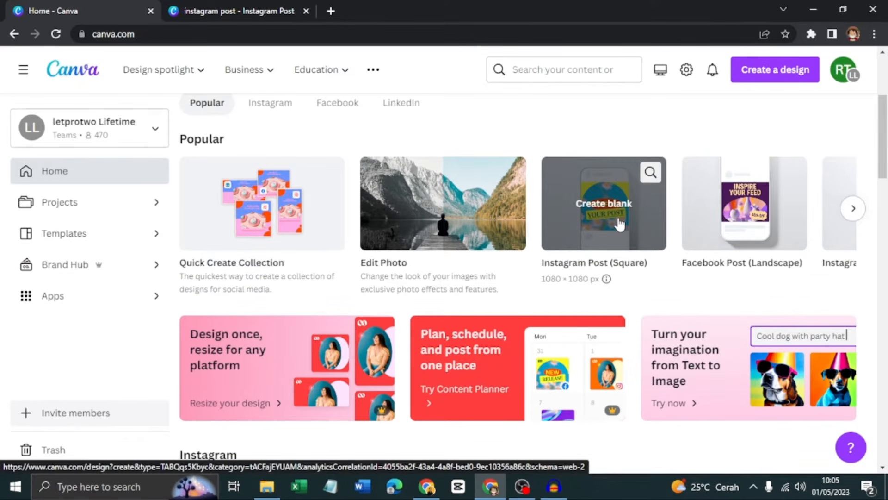
left_click(619, 223)
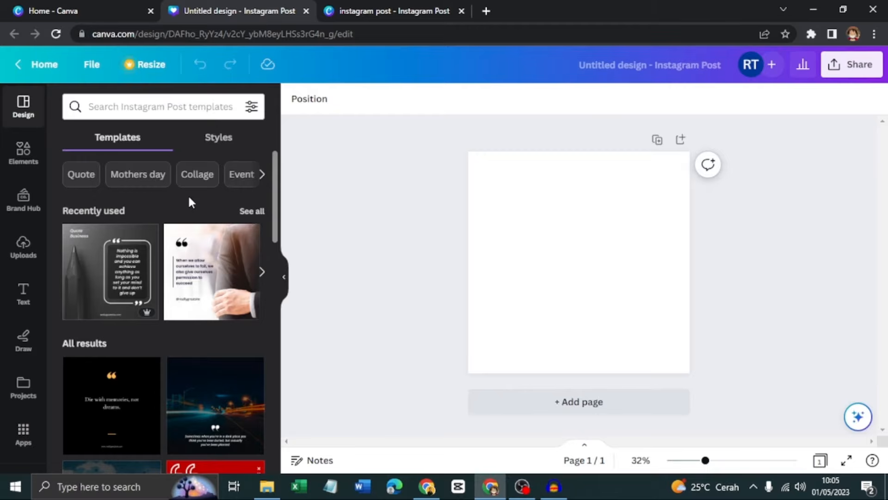
scroll(136, 218, "down", 6)
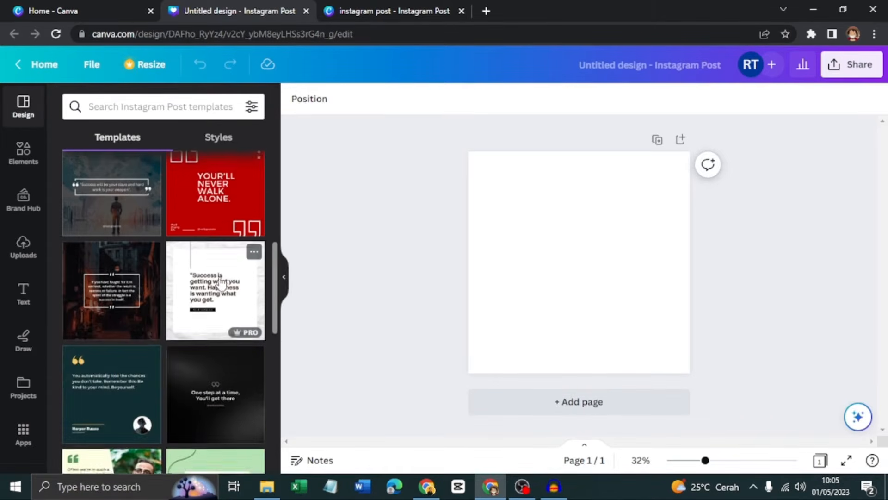
scroll(218, 281, "up", 6)
left_click(225, 277)
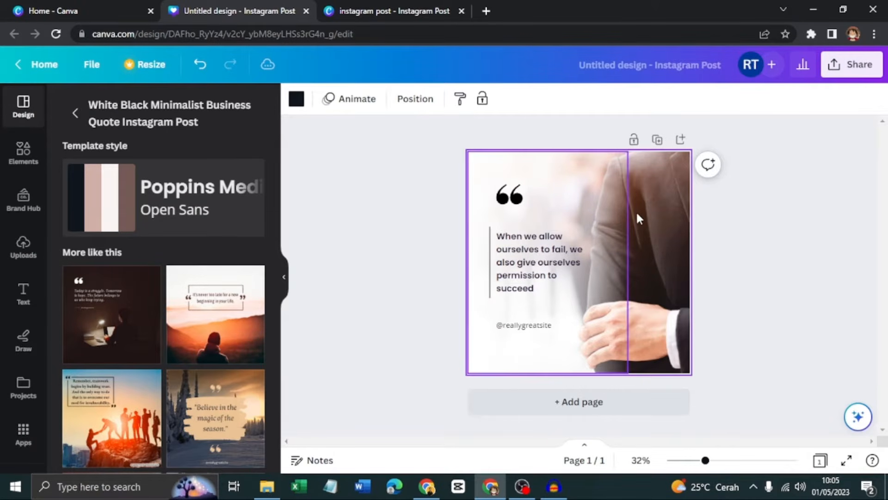
Step: Remove the suit photo from the quote template's background frame and compare the page with the finished instagram post design
left_click(659, 188)
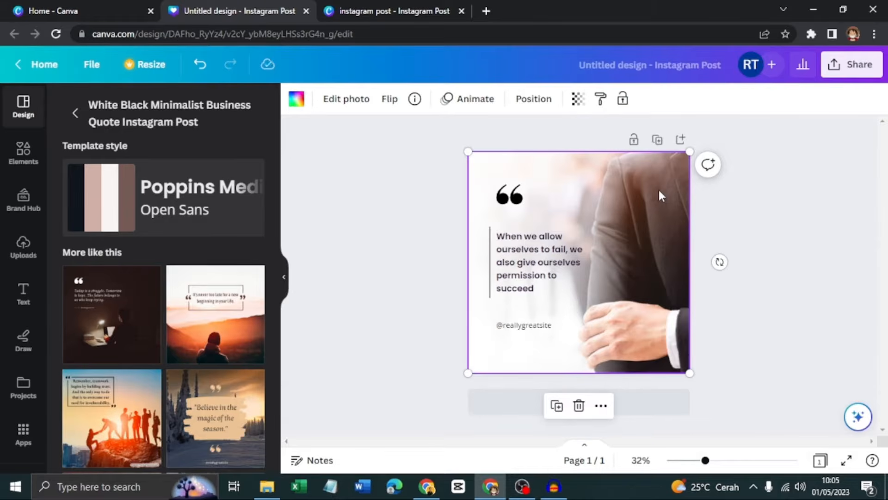
key("Delete")
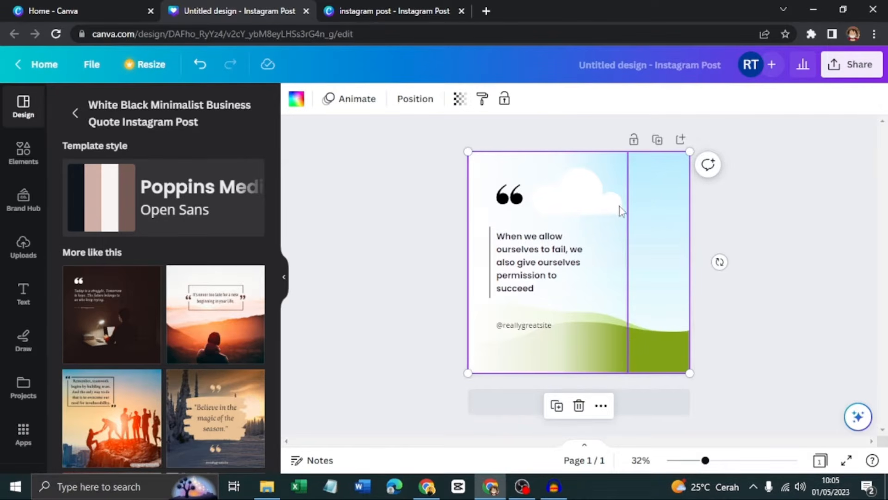
left_click(411, 13)
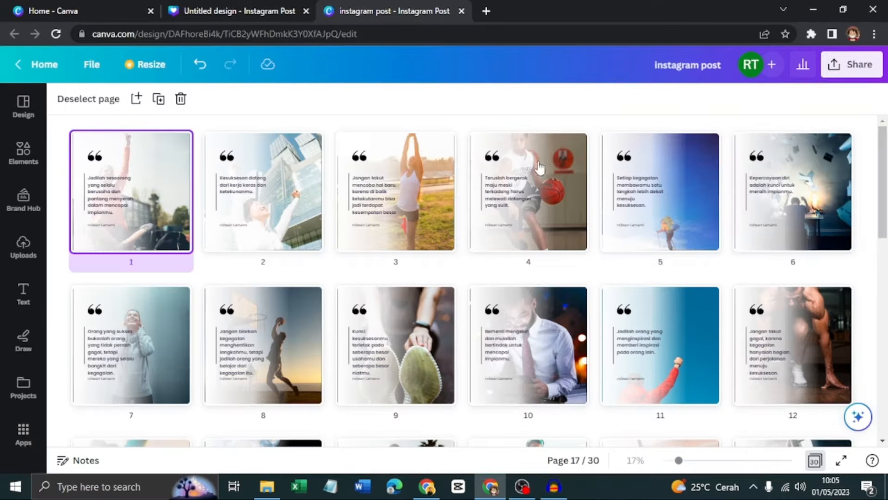
left_click(241, 12)
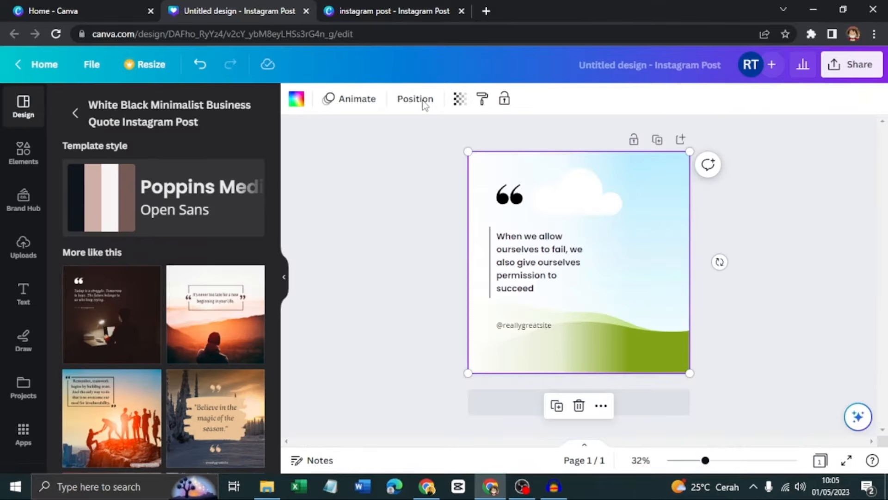
Step: Add a second page and apply the Brown Minimalist Business Quote template to it
left_click(673, 405)
scroll(650, 244, "up", 4)
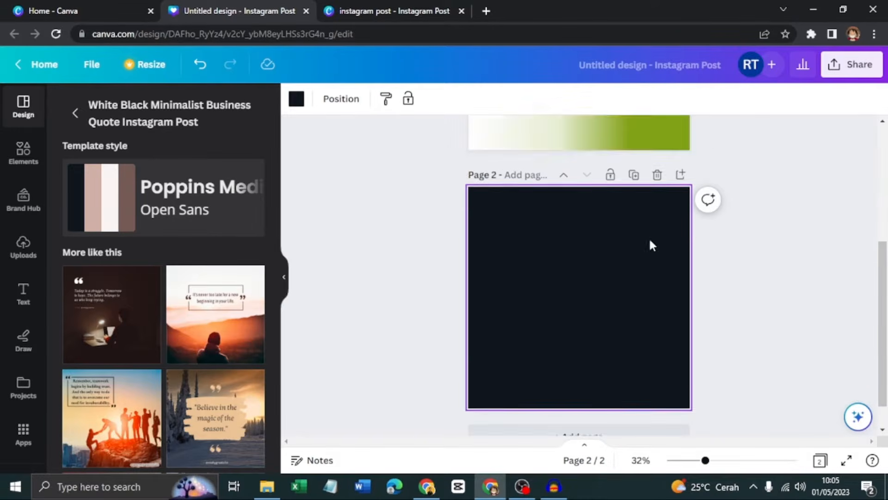
left_click(138, 312)
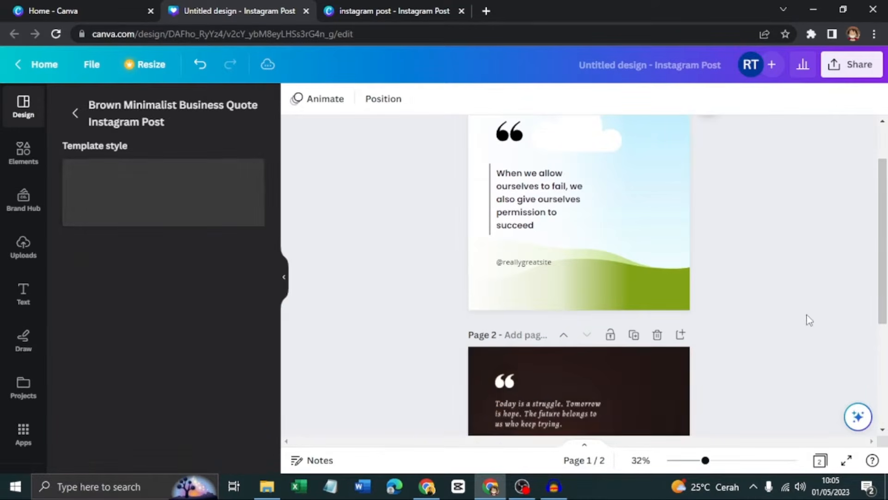
scroll(736, 334, "down", 1)
scroll(735, 334, "down", 3)
left_click(572, 292)
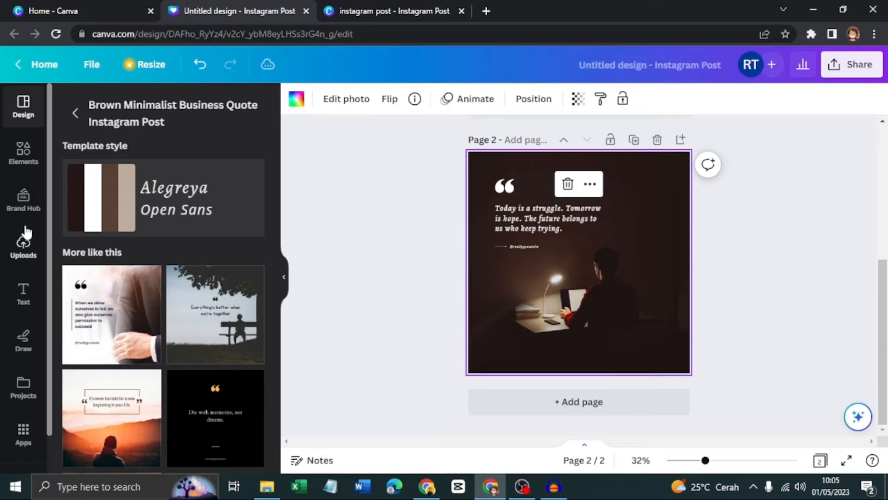
Step: Insert a circular frame from a "frame" elements search onto page 2 and fill it with the uploaded orange-haired character image
left_click(25, 160)
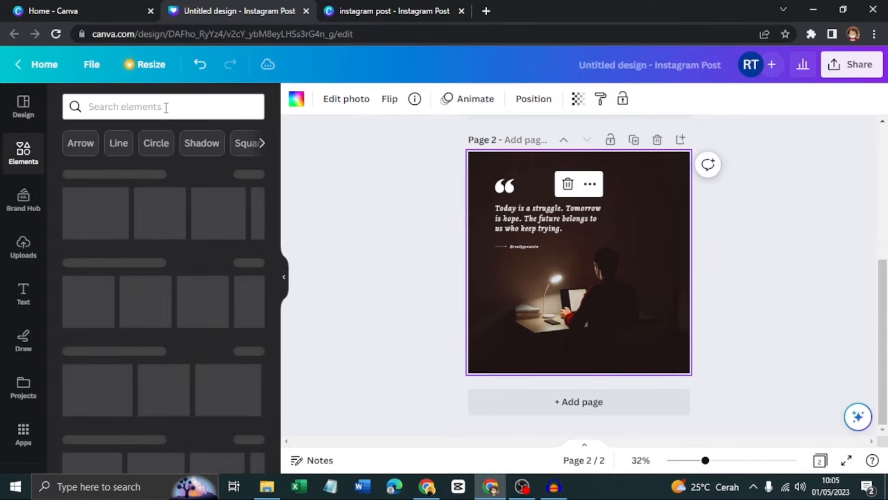
left_click(165, 107)
type("frame")
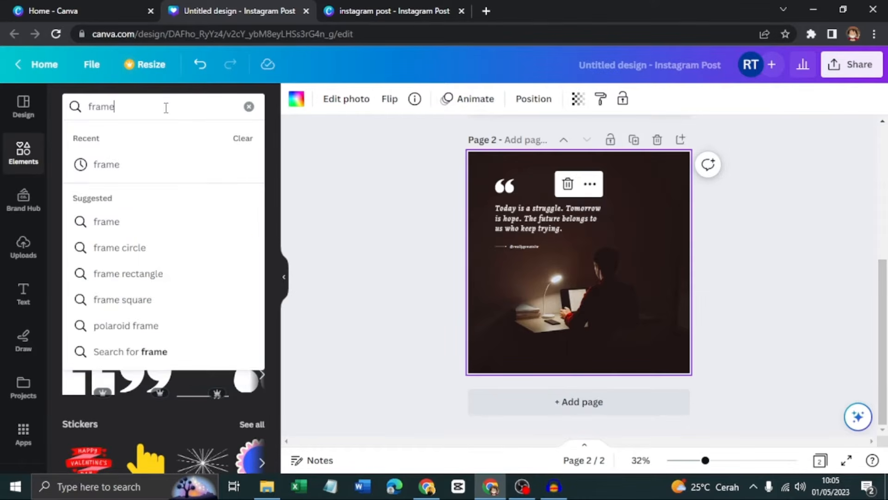
key("Return")
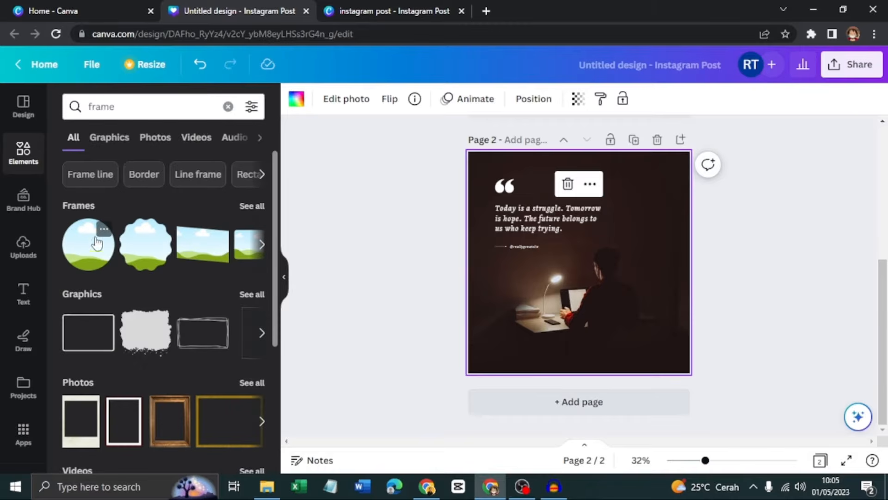
left_click(252, 206)
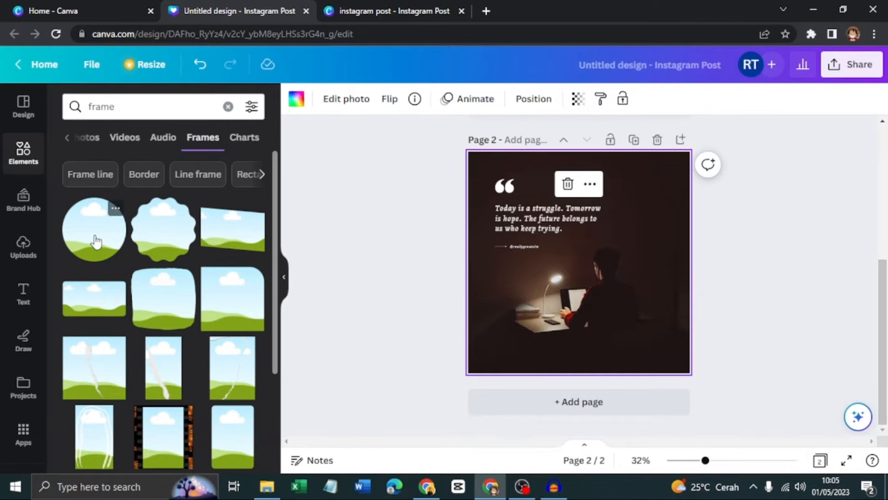
left_click(95, 240)
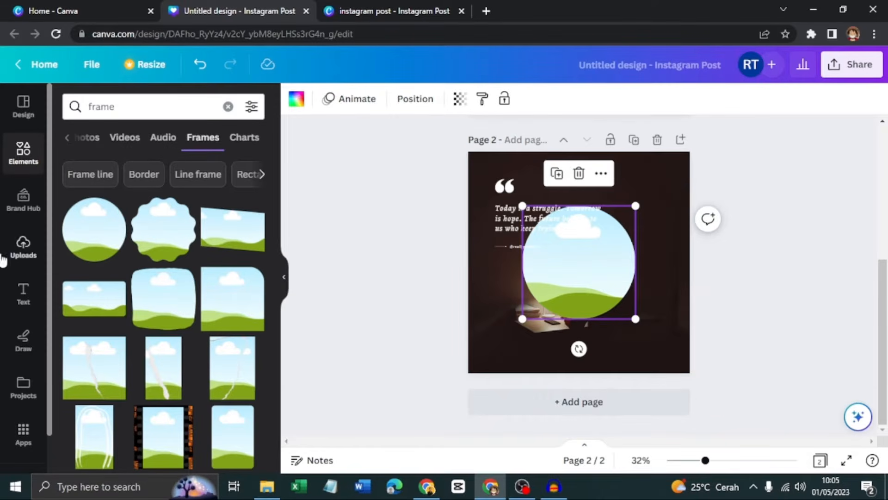
left_click(22, 248)
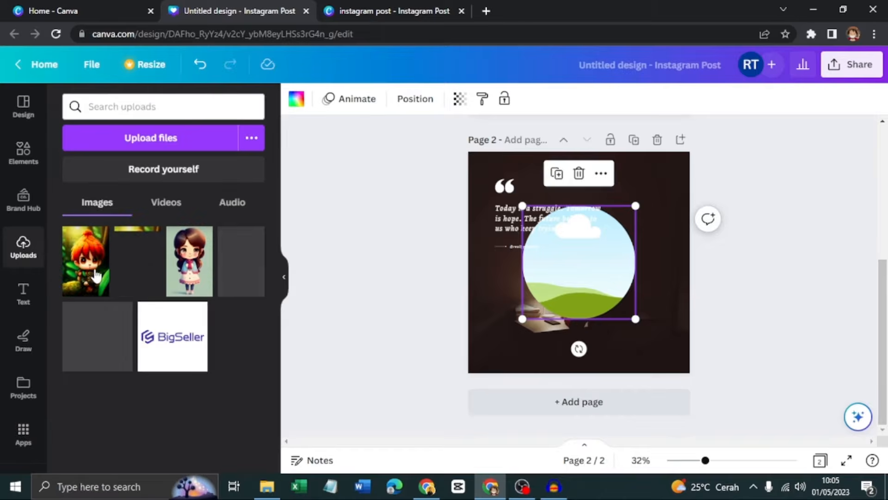
left_click_drag(180, 277, 597, 271)
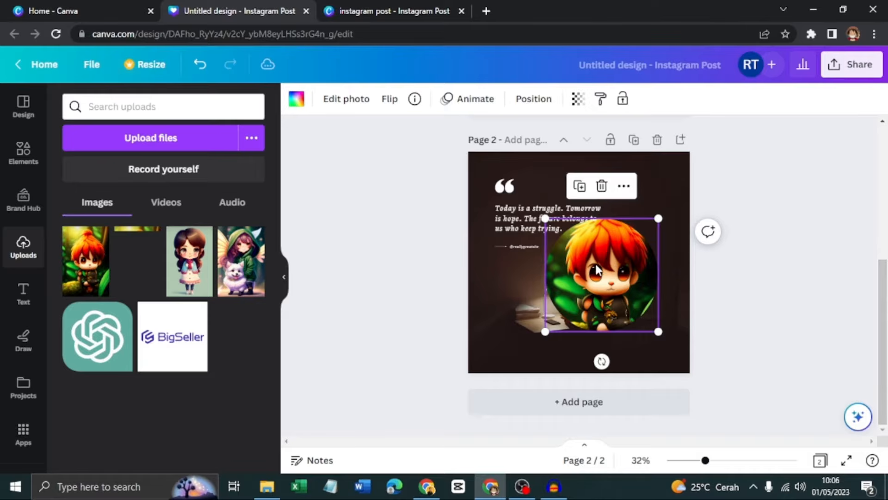
Step: Delete the character image with its circular frame, and delete page 2
key("Delete")
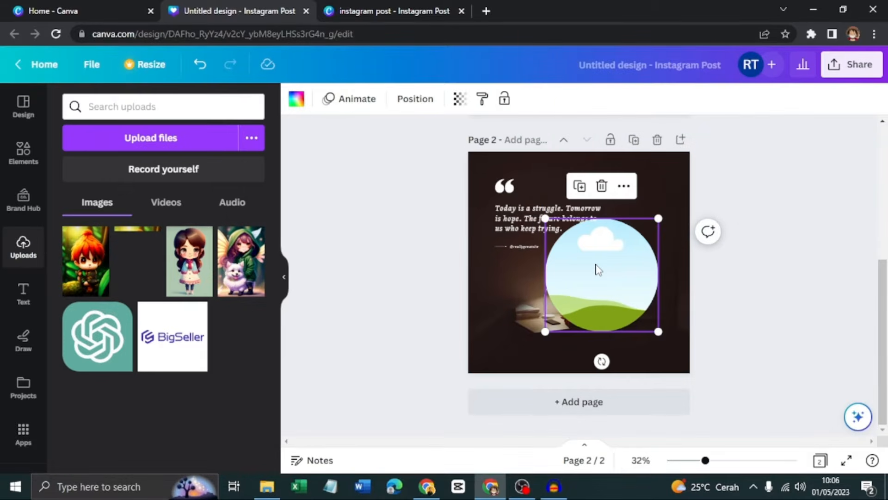
key("Delete")
scroll(595, 262, "up", 5)
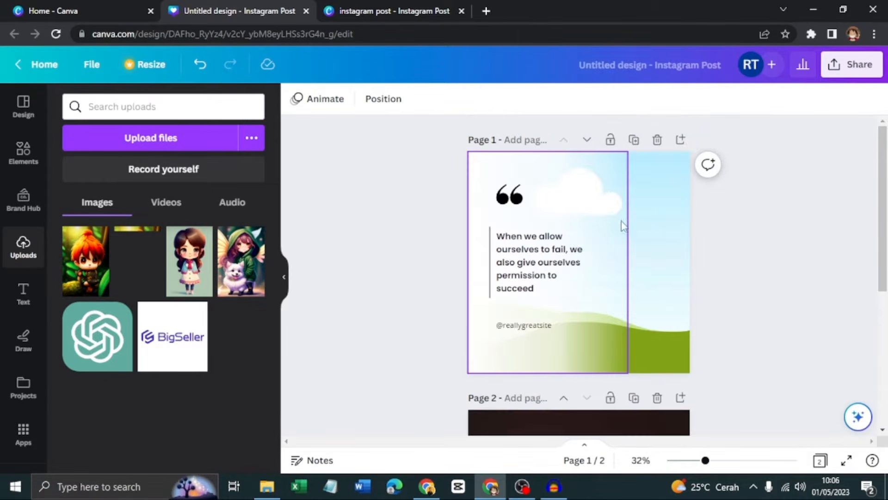
scroll(621, 221, "down", 1)
left_click(656, 335)
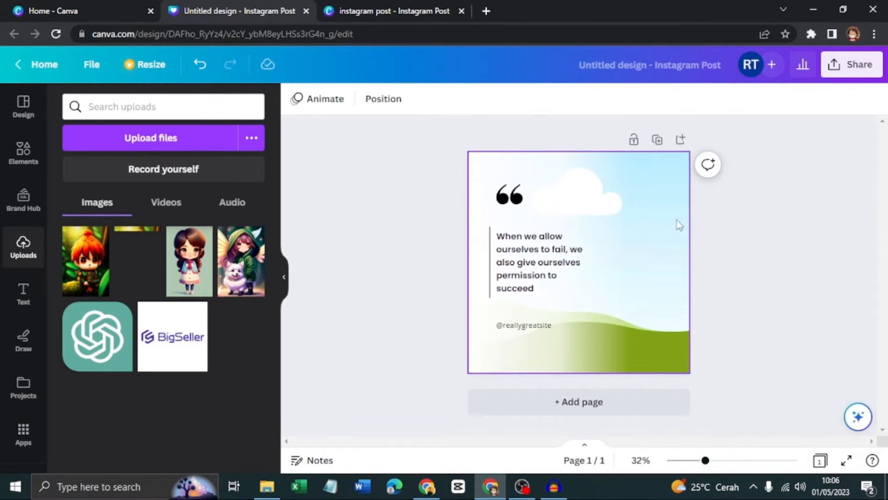
Step: Undo the page changes and the photo removal, back to the single quote page with its original suit photo
left_click(201, 69)
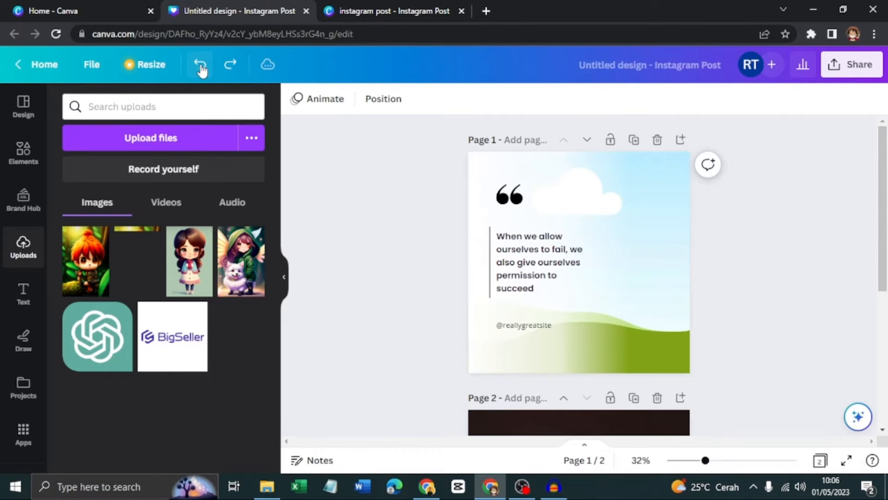
left_click(201, 68)
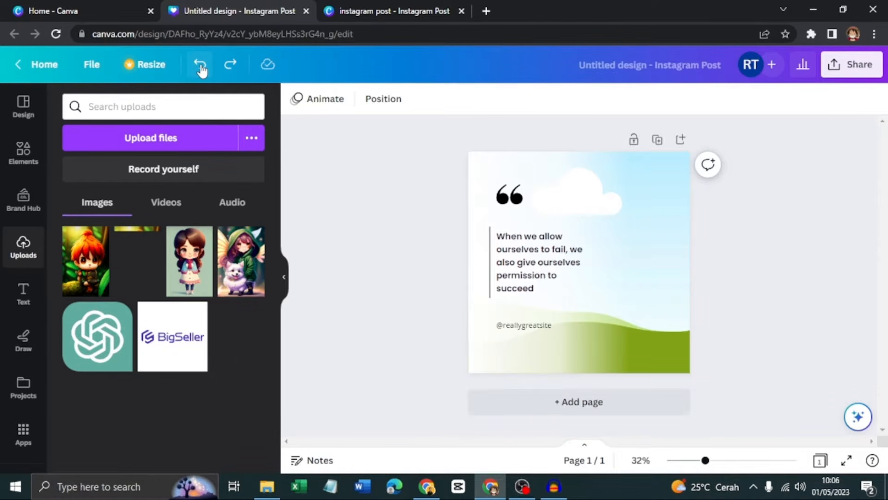
left_click(201, 69)
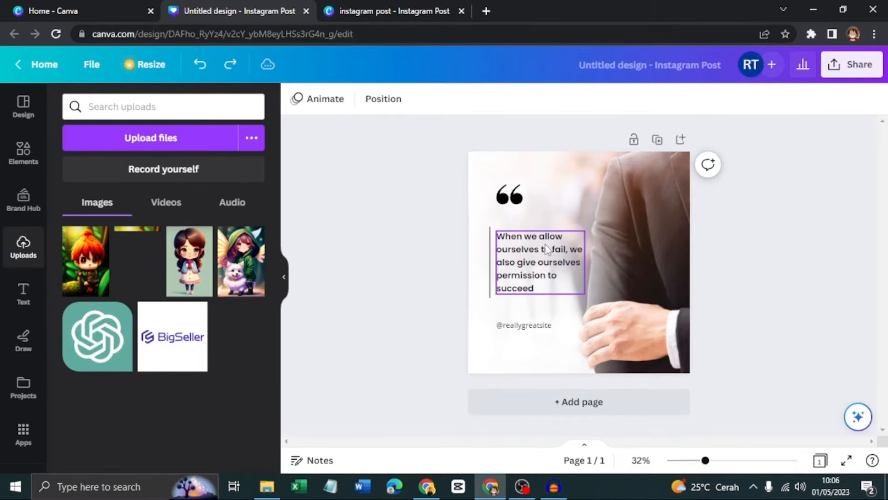
Step: Set the font size of the quote text to 30
left_click(534, 262)
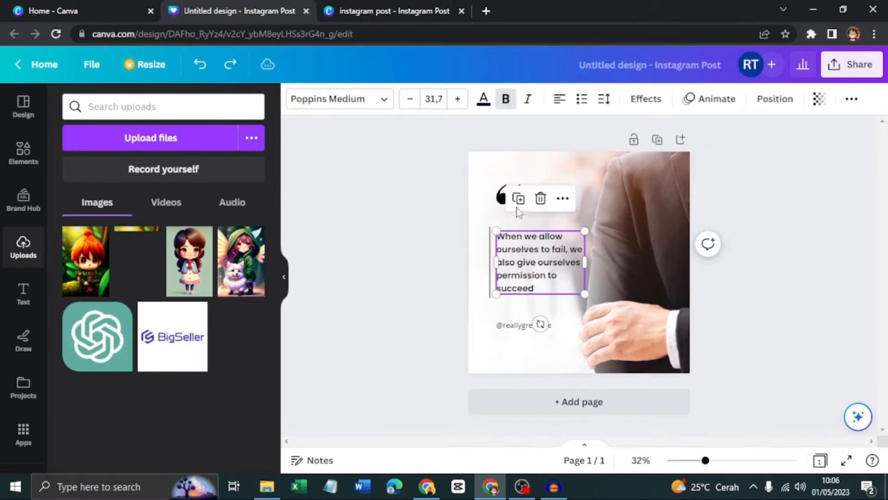
left_click(435, 99)
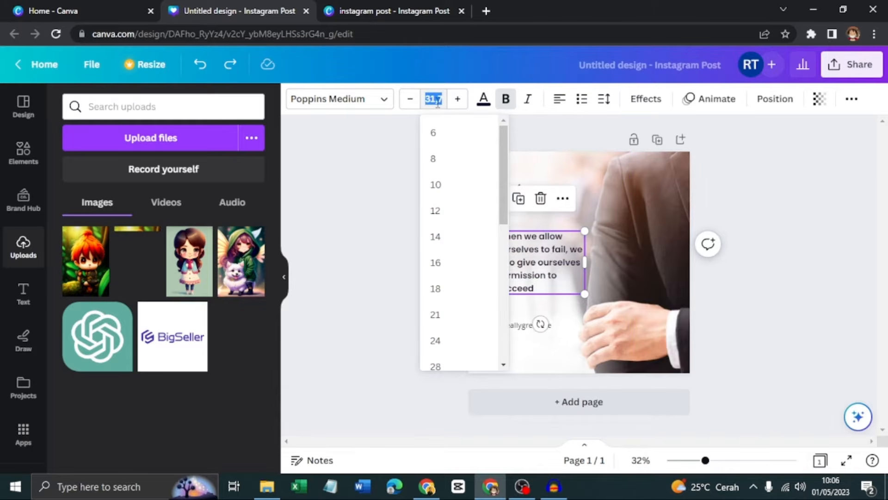
type("30")
key("Return")
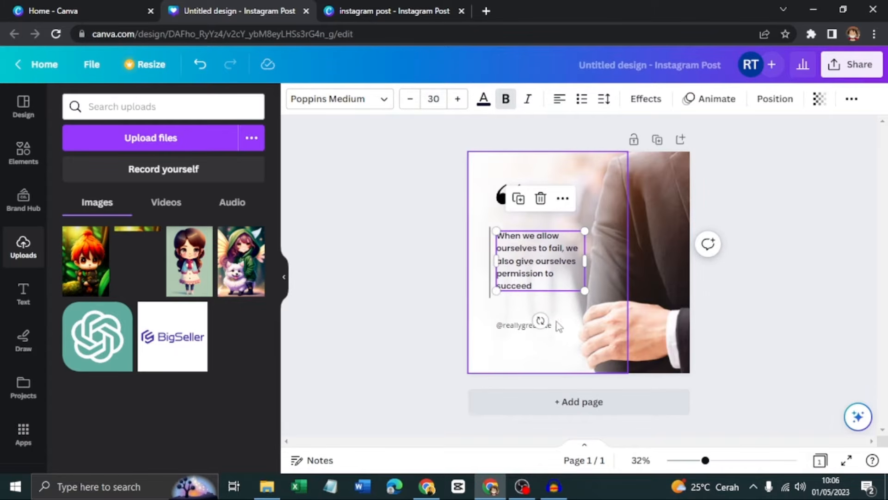
Step: Replace the social media handle text below the quote with "motivasi today"
left_click(510, 328)
left_click(509, 329)
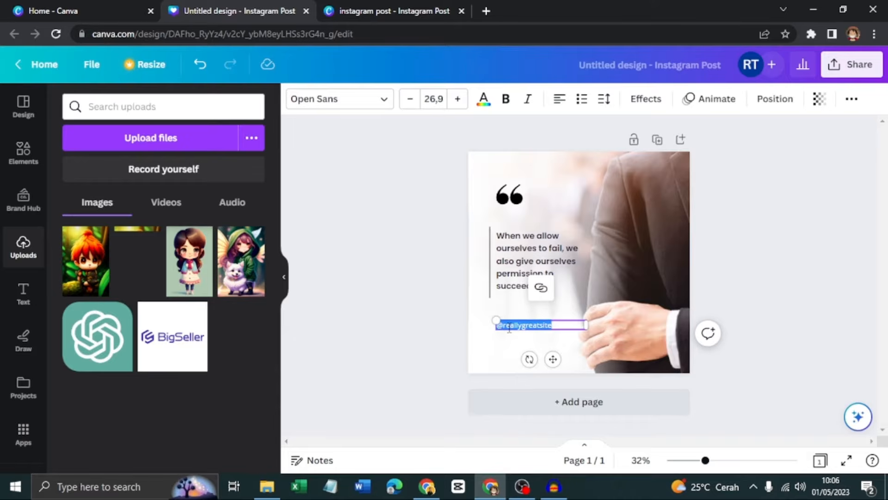
type("@")
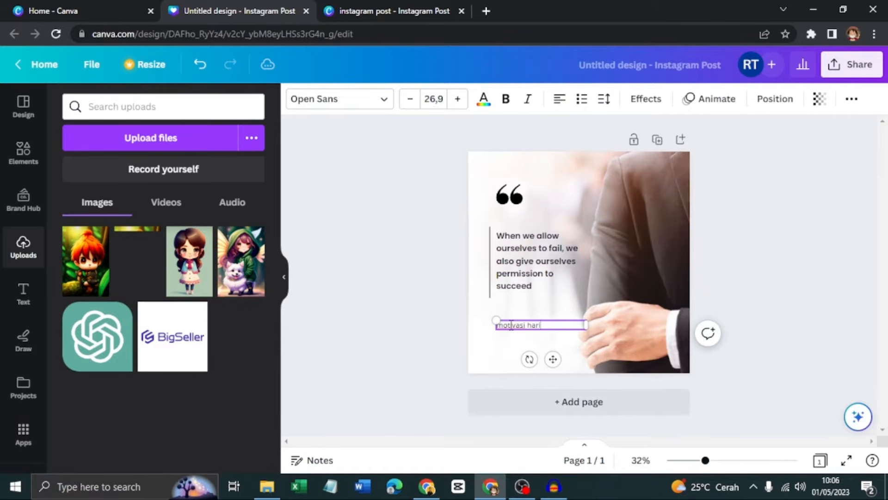
key("BackSpace")
key("BackSpace")
Step: Search the elements for "instagram", limit the results to graphics, and insert the black outlined Instagram icon
left_click(23, 152)
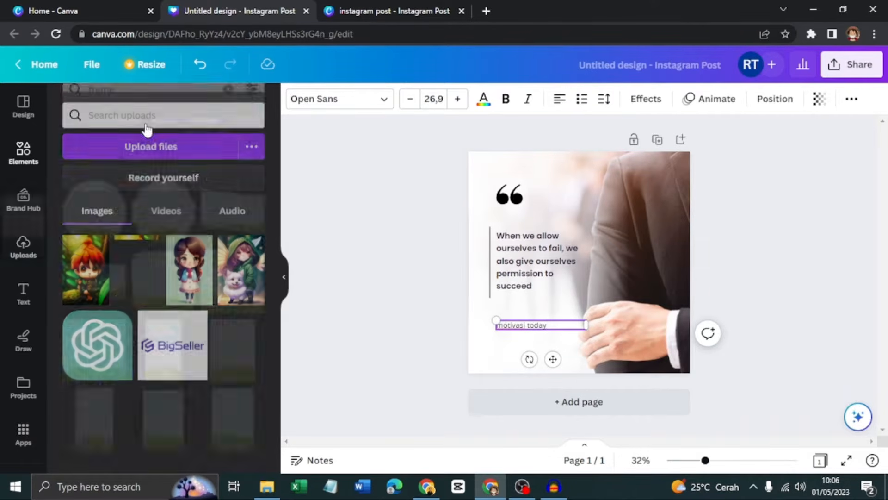
left_click(157, 115)
type("instagram")
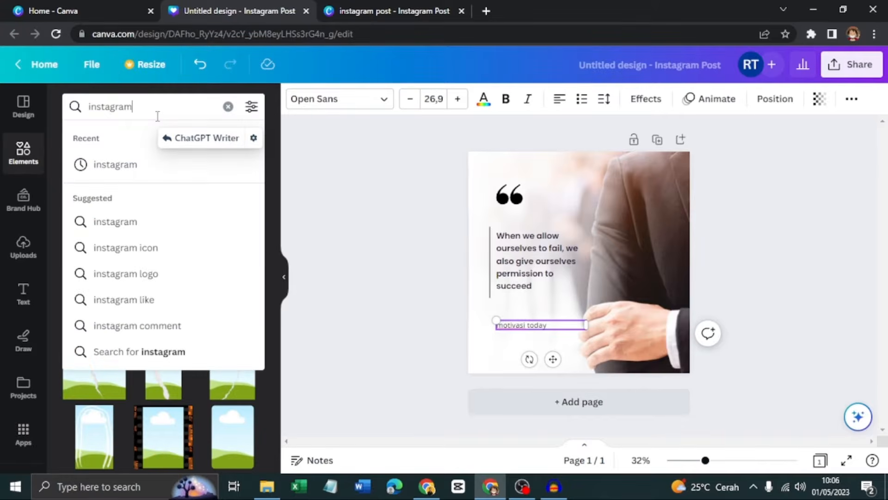
key("Return")
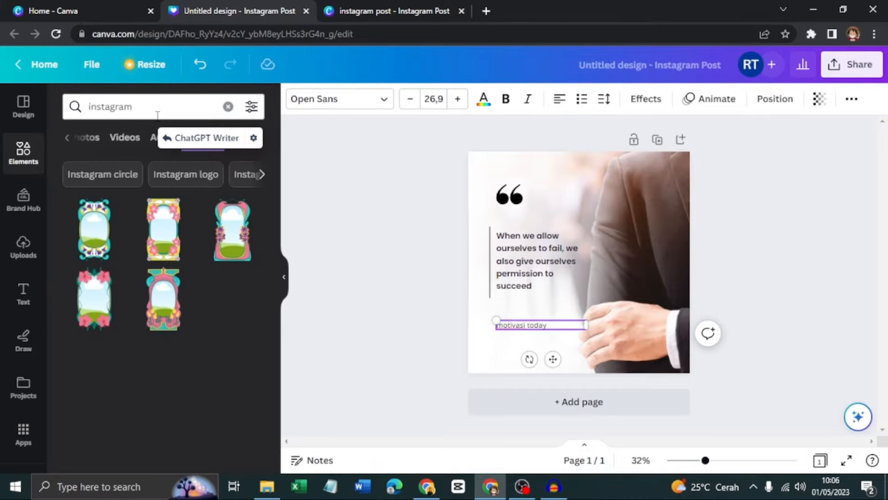
left_click(68, 138)
left_click(110, 138)
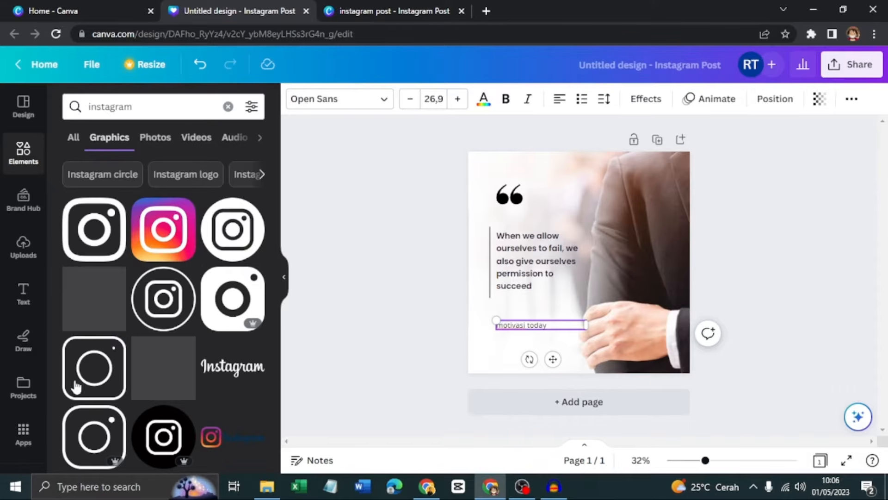
left_click(213, 218)
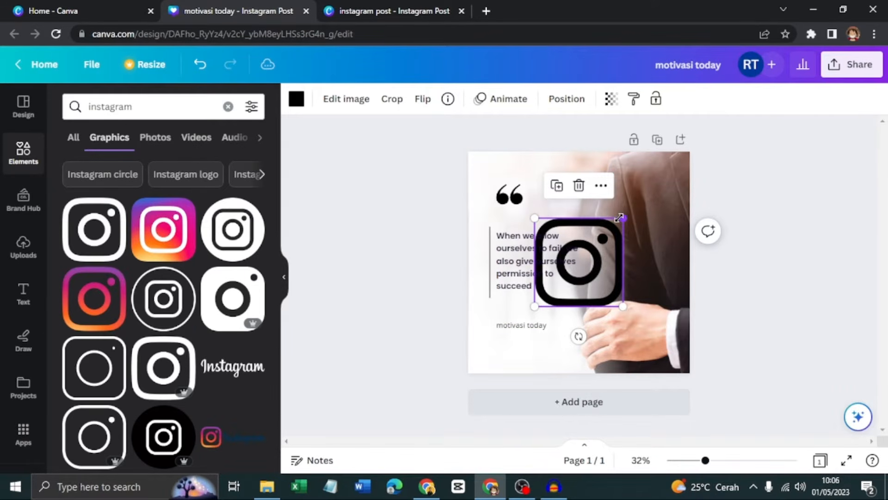
Step: Shrink the Instagram icon to text height and align it with the "motivasi today" text, just before its first word, slightly lower on the page
left_click_drag(623, 218, 546, 301)
left_click_drag(548, 338, 502, 362)
left_click(542, 361)
mouse_move(491, 325)
left_mouse_down()
mouse_move(487, 342)
mouse_move(530, 340)
mouse_move(489, 342)
left_mouse_up()
left_click(511, 344)
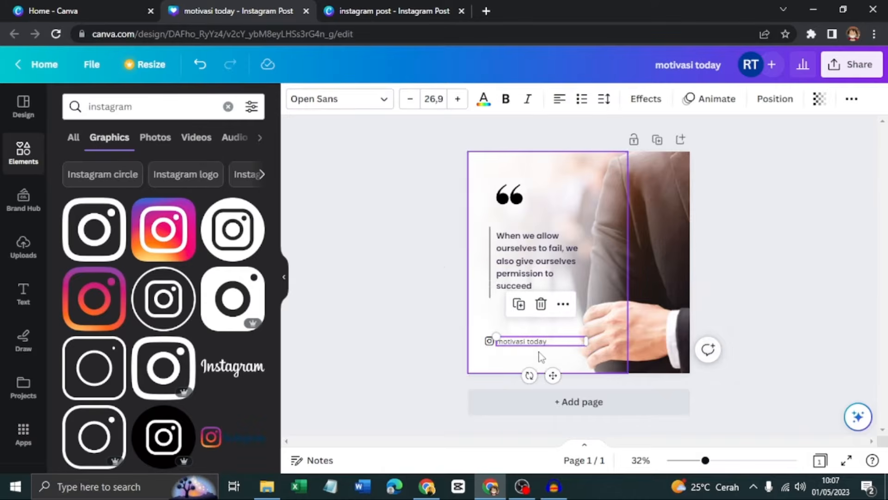
left_click(572, 319)
left_click(790, 248)
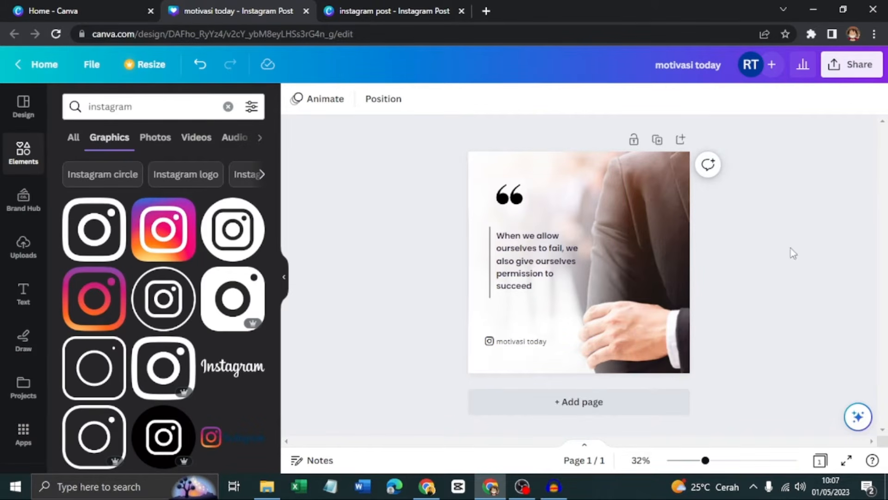
Step: Switch to ChatGPT and send the prompt "buatkan saya 30 kata-kata bijak dan motivasi dalam bentuk tabel tanpa nomor untuk instagram post"
scroll(23, 370, "down", 1)
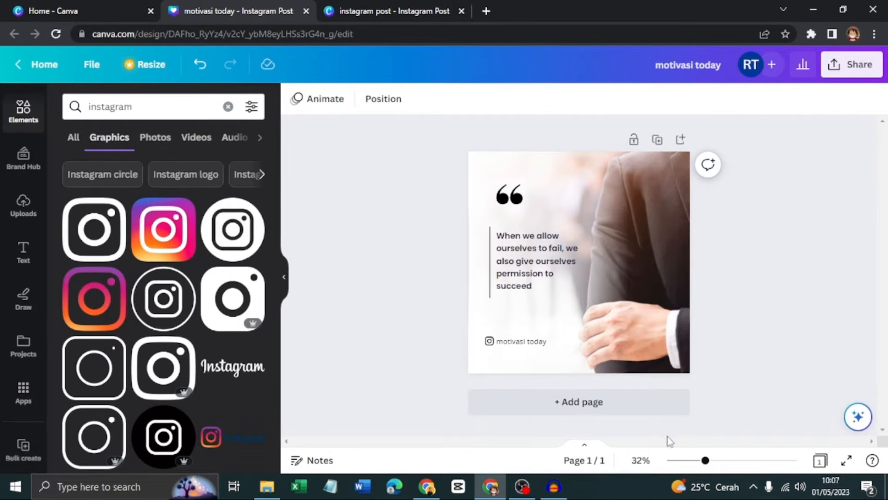
left_click(427, 487)
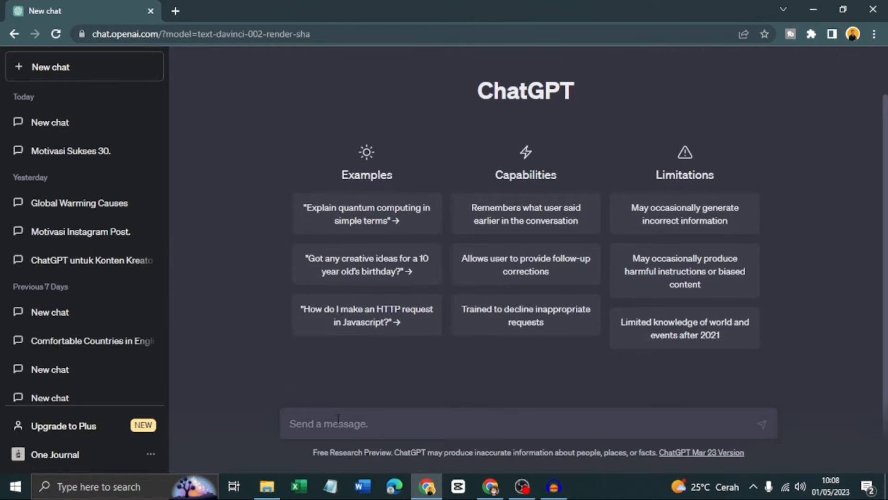
type("buatkan saya 30 kata-kata bijak")
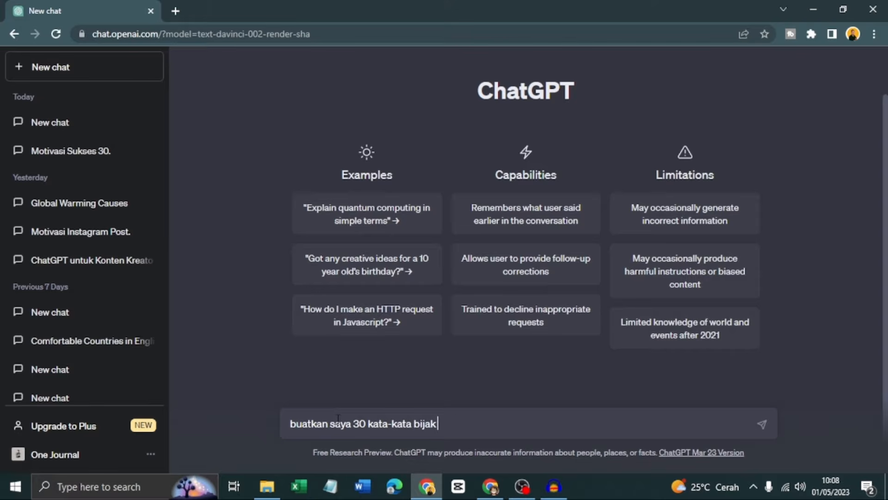
type("dan motivasi")
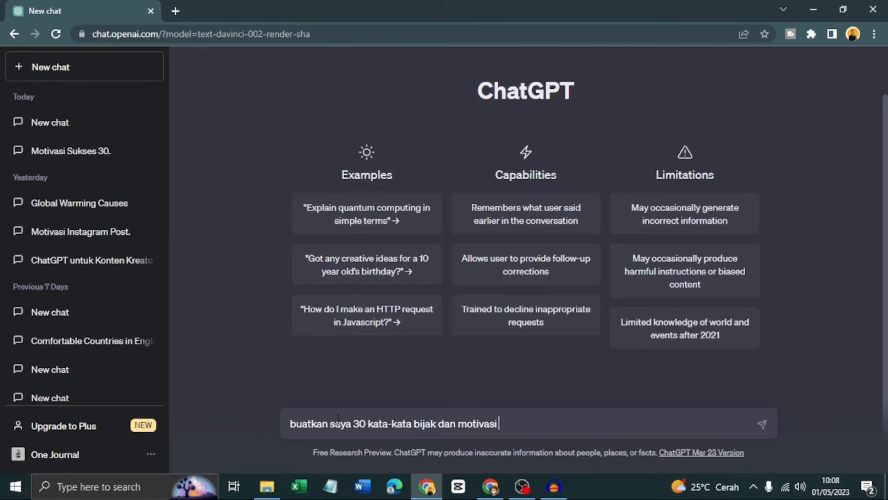
type(" dalam bentuk")
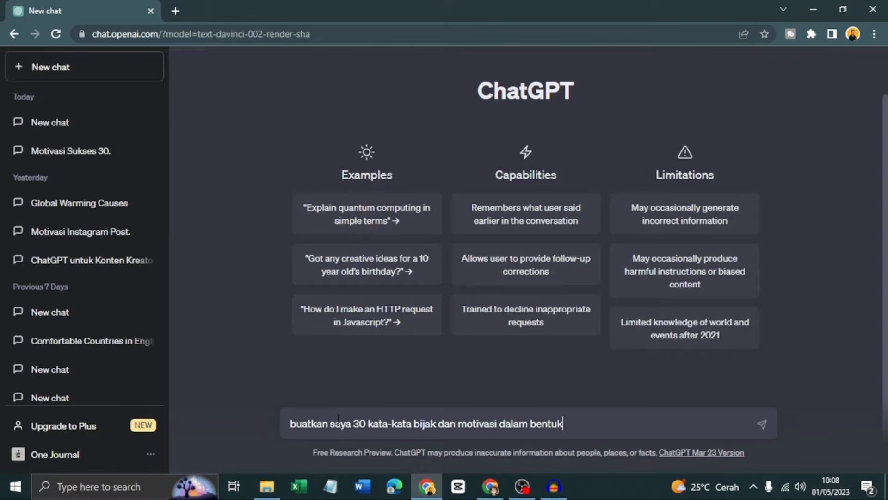
type(" tabel tanpa nomor")
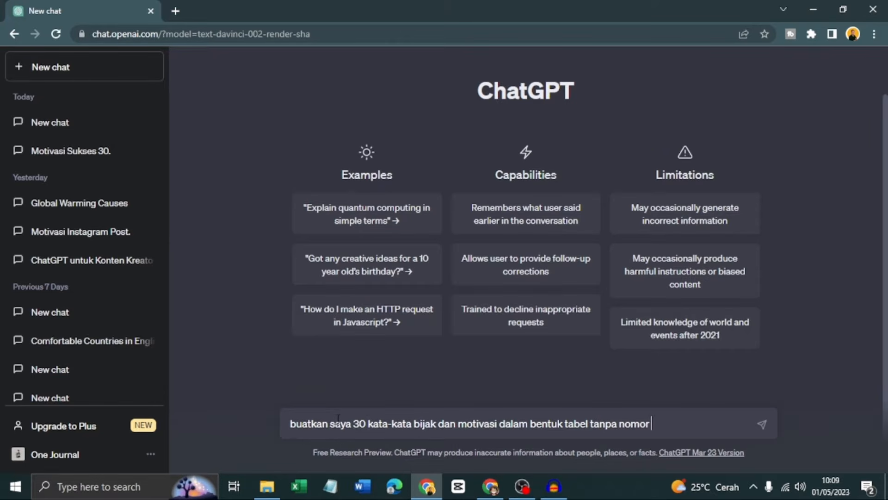
type(" untuk instagram post")
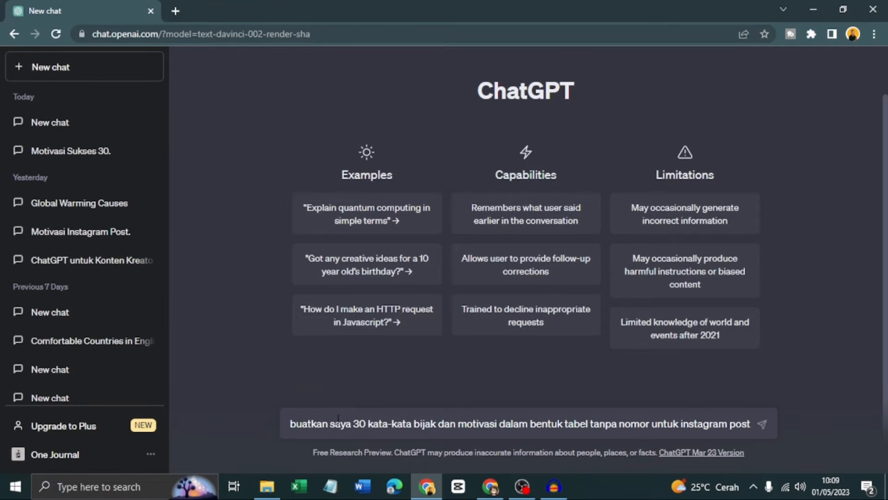
key("Return")
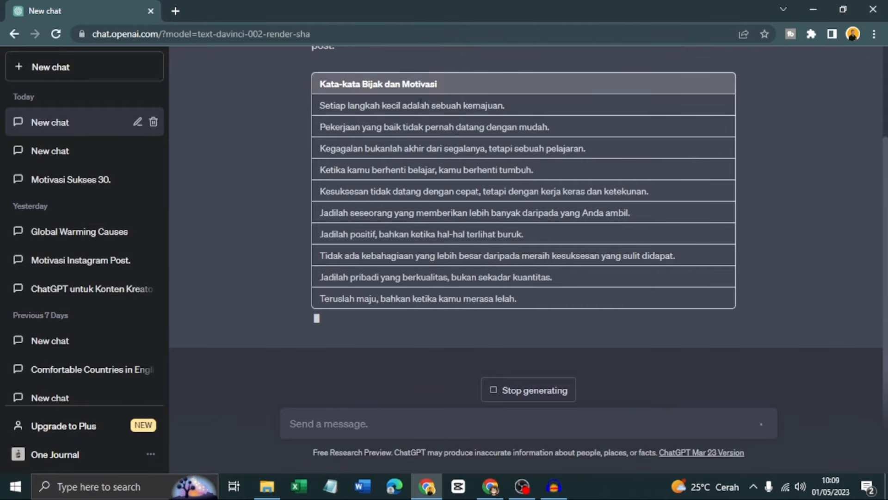
Step: Review the generated table of motivational quotes from its header to its last row
scroll(412, 140, "up", 3)
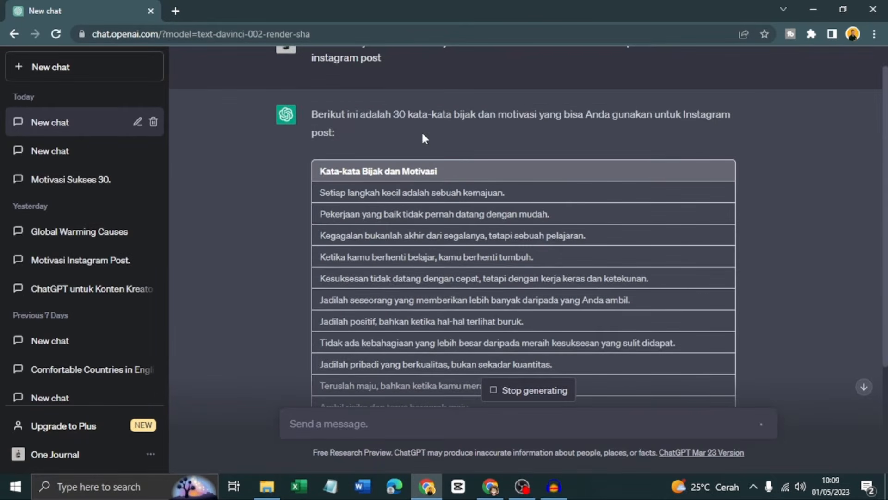
scroll(412, 111, "down", 2)
scroll(412, 110, "up", 2)
scroll(419, 114, "down", 4)
scroll(425, 116, "up", 4)
scroll(425, 169, "down", 6)
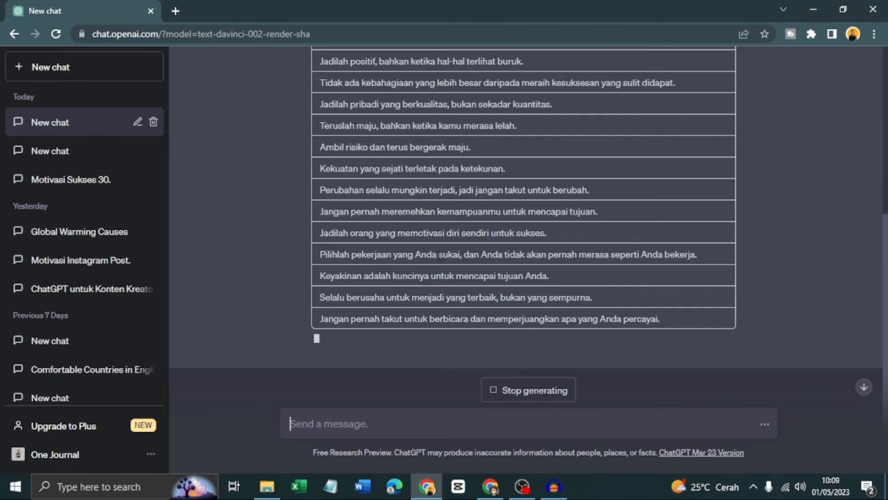
scroll(435, 161, "up", 7)
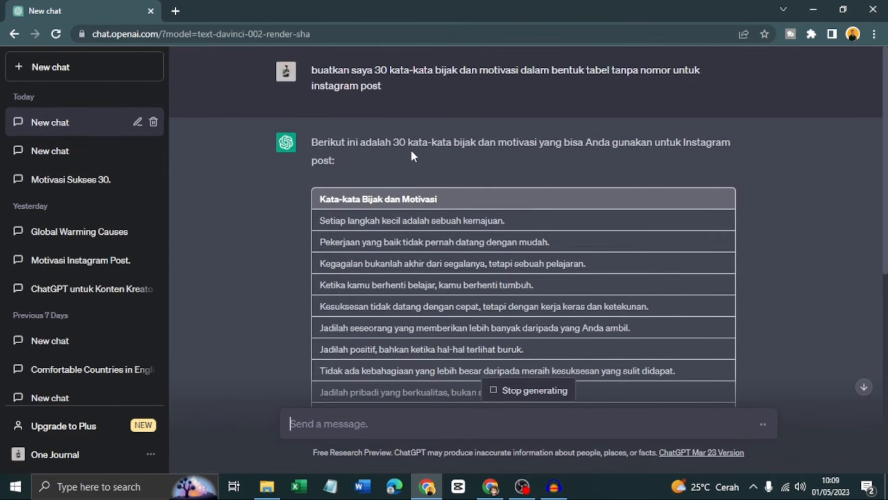
scroll(417, 153, "down", 10)
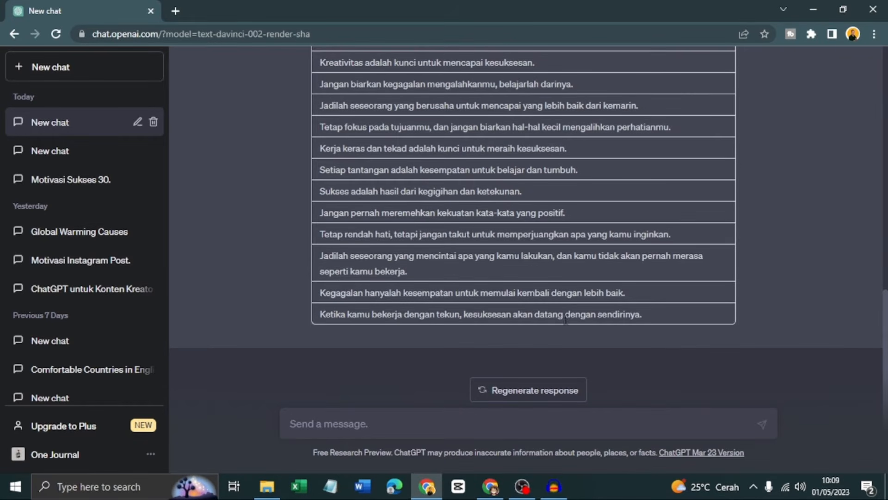
scroll(646, 270, "up", 12)
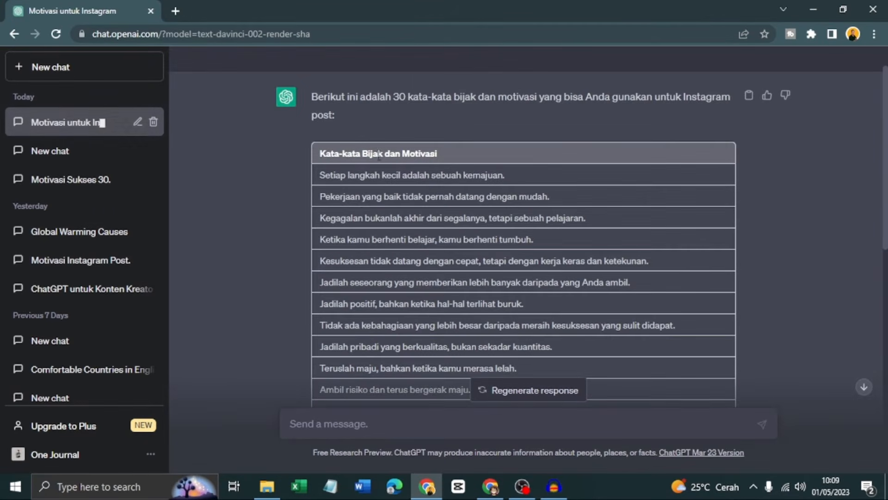
Step: Switch back to Canva, search the apps for "bulk create", and remove the existing Bulk create shortcut from the editor
left_click(503, 490)
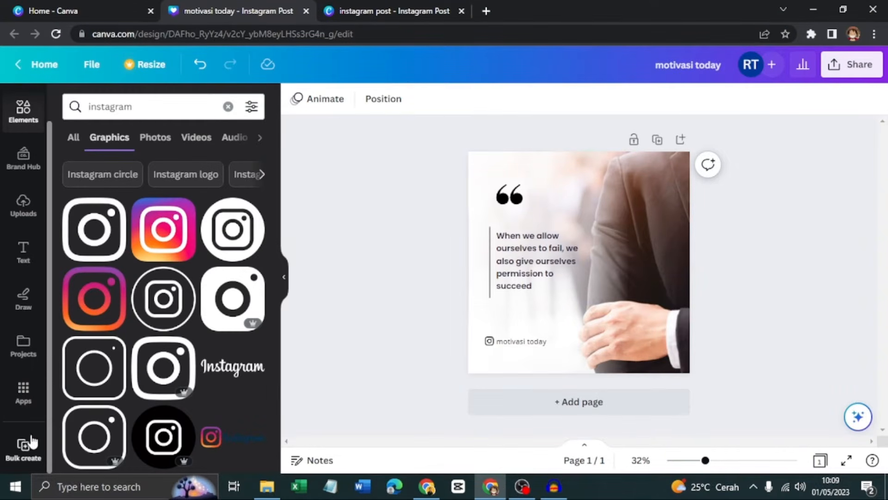
left_click(29, 404)
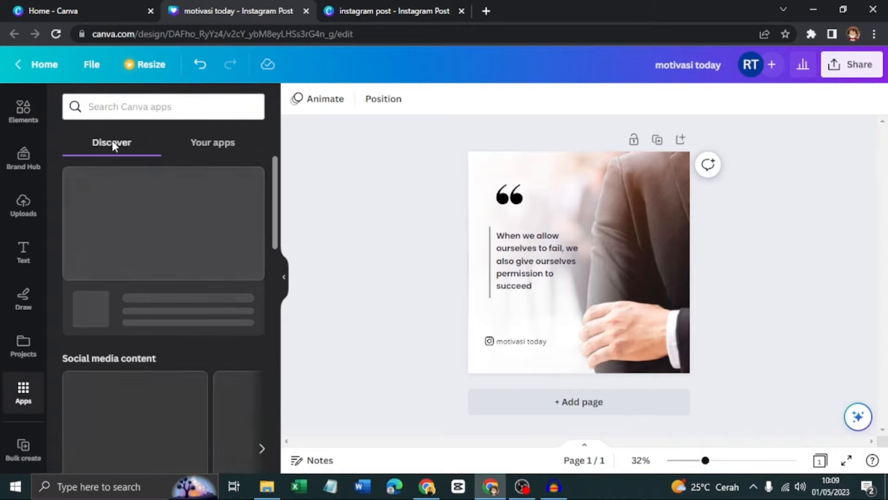
type("bu")
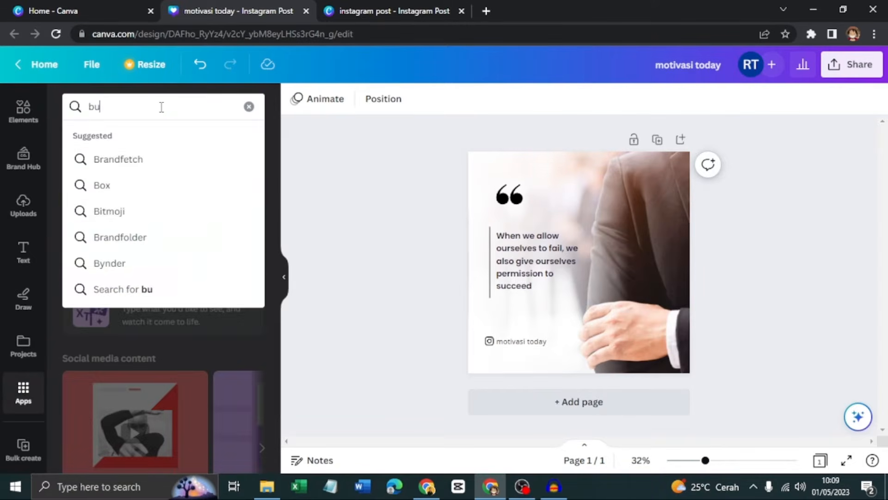
type("lk cret")
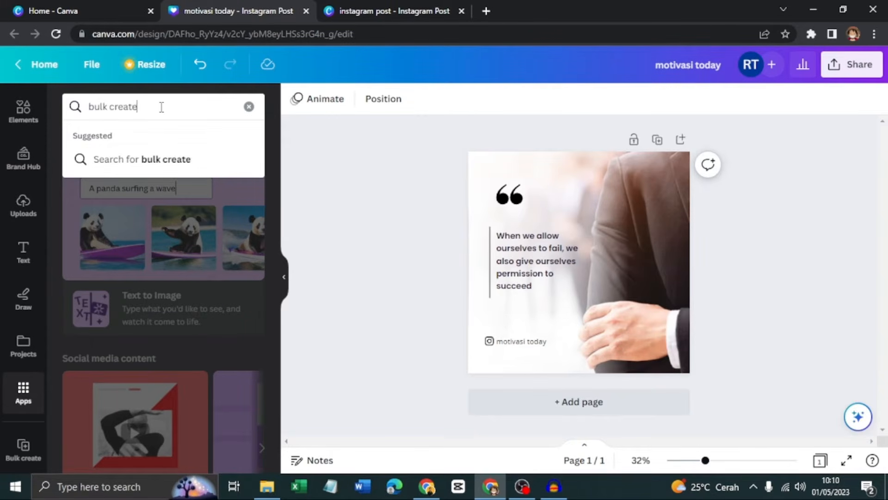
key("Return")
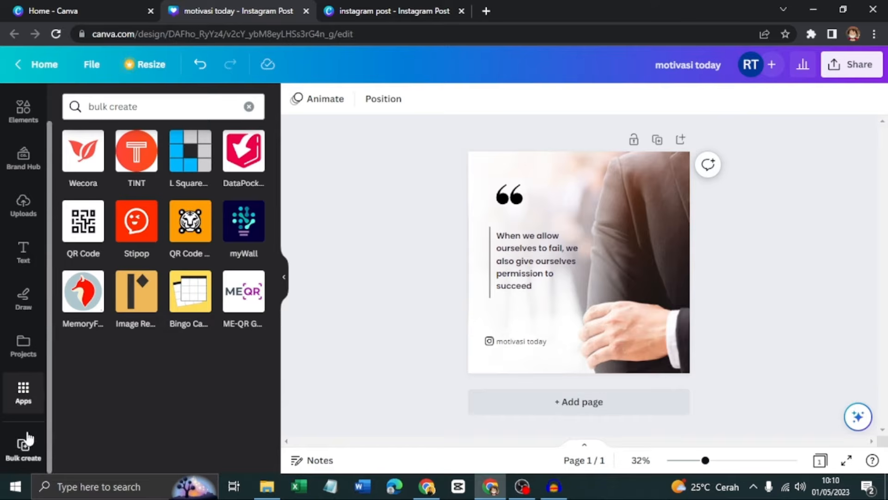
left_click(39, 438)
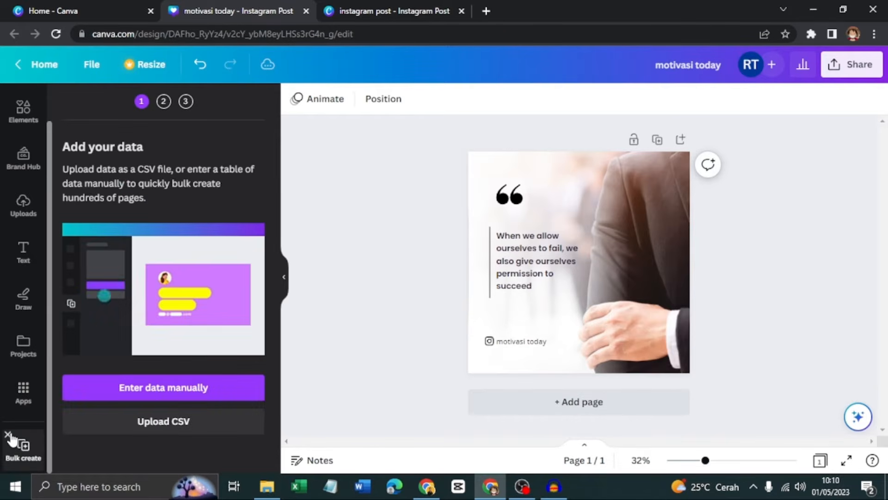
left_click(12, 440)
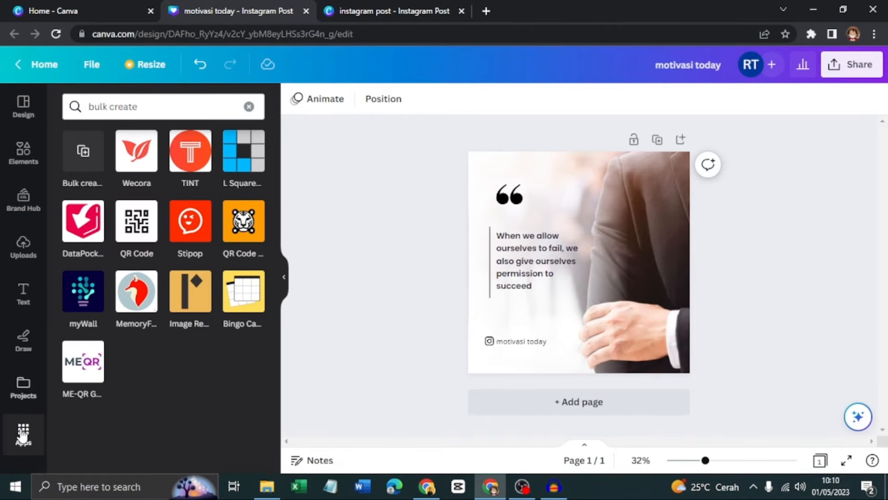
Step: Open the Bulk create app from the "bulk create" app search and start entering data manually
left_click(177, 99)
key("Return")
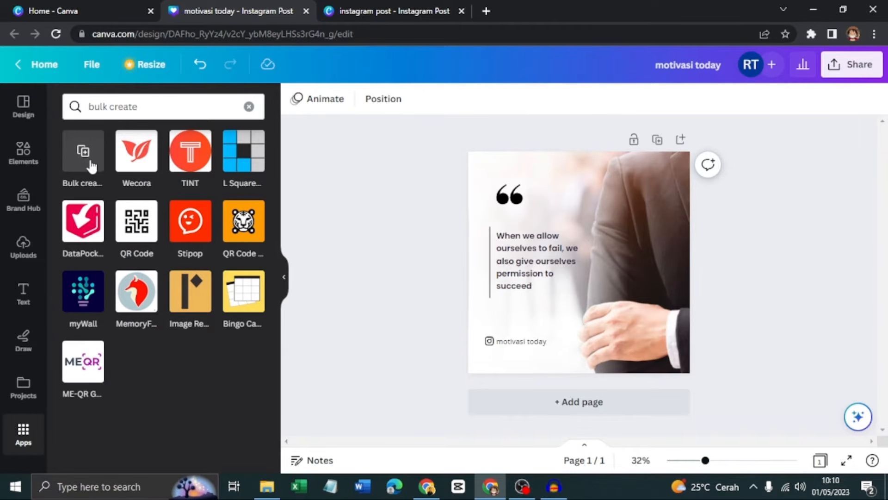
left_click(81, 167)
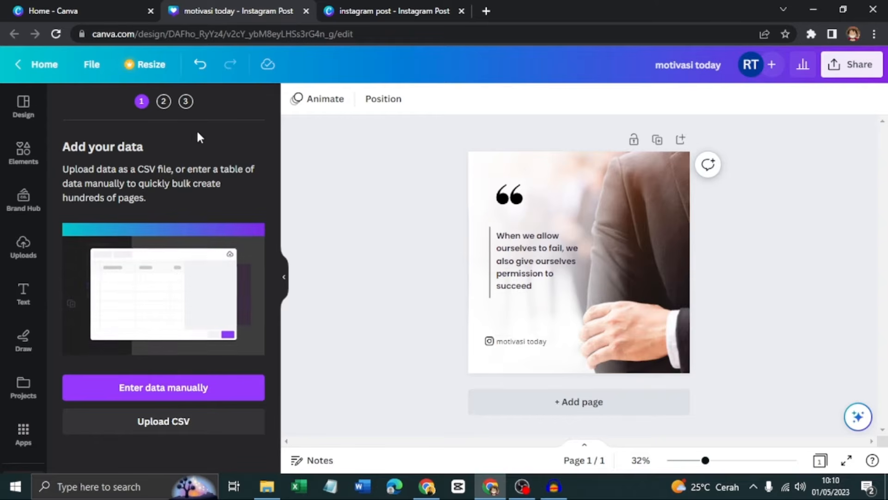
left_click(227, 388)
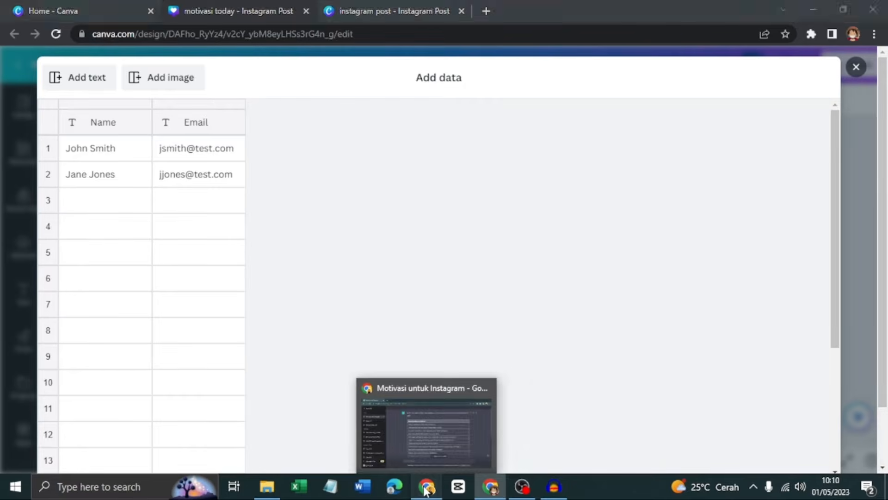
Step: Switch to ChatGPT and copy the entire motivational quotes table, from its header to the last row
left_click(423, 430)
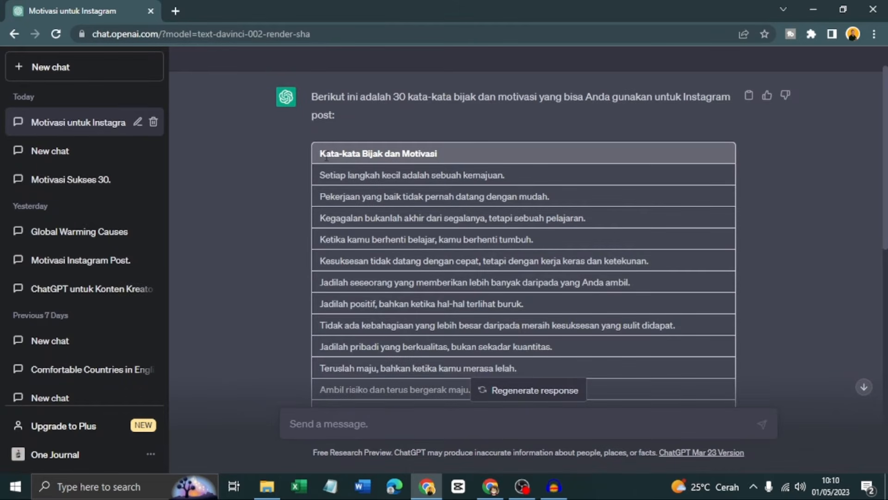
left_click_drag(459, 169, 674, 379)
scroll(660, 329, "down", 7)
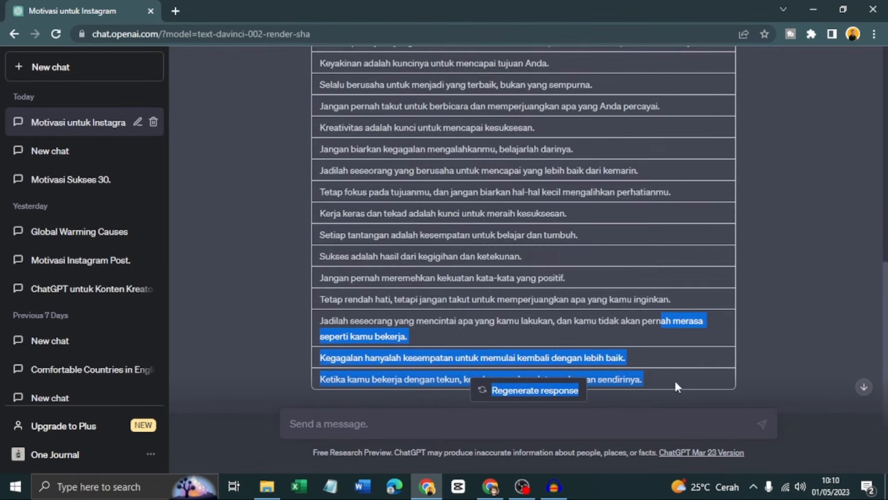
scroll(547, 256, "up", 4)
scroll(547, 256, "up", 6)
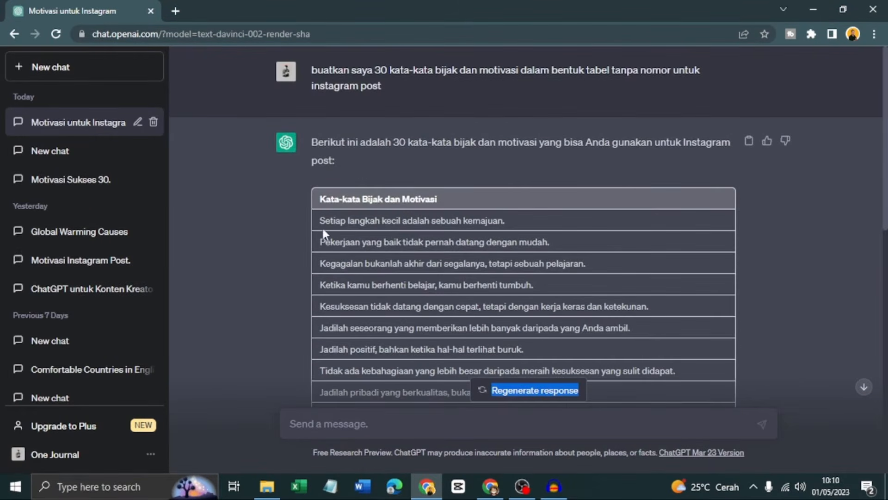
left_click_drag(324, 205, 652, 312)
scroll(646, 286, "down", 10)
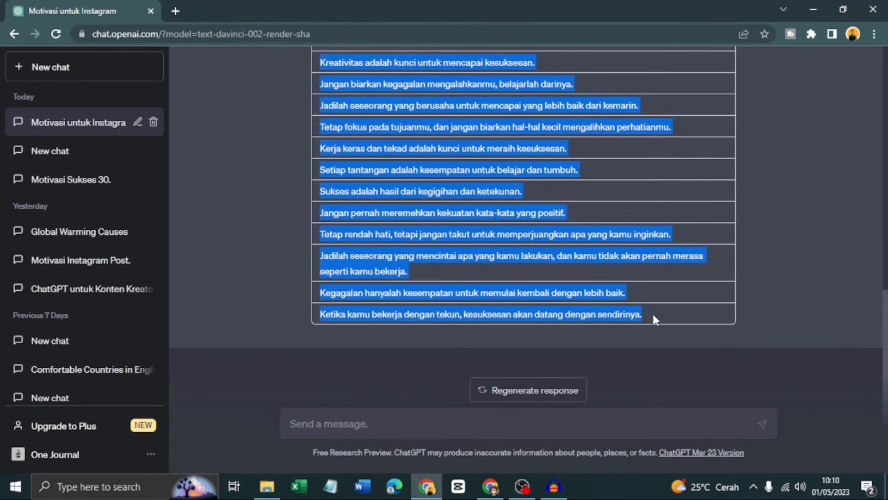
right_click(595, 297)
left_click(641, 302)
Step: Switch back to Canva and paste the copied quotes into the data table, starting at the Name column header
left_click(490, 487)
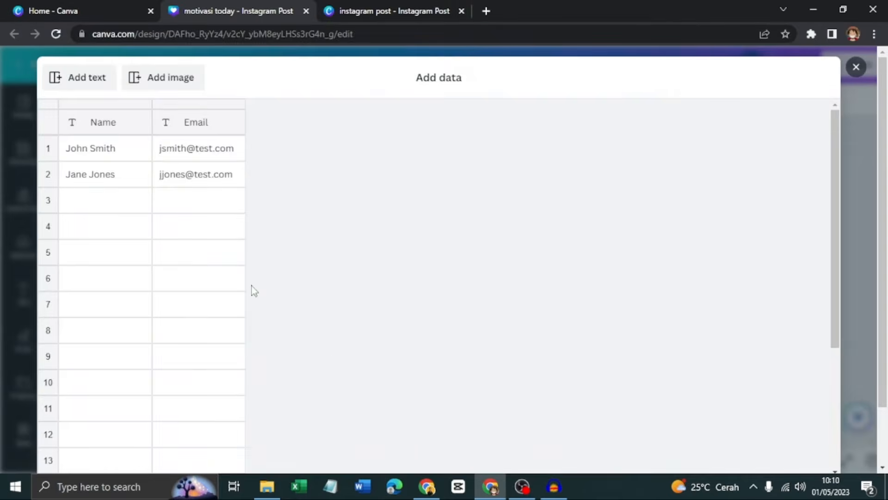
left_click(113, 127)
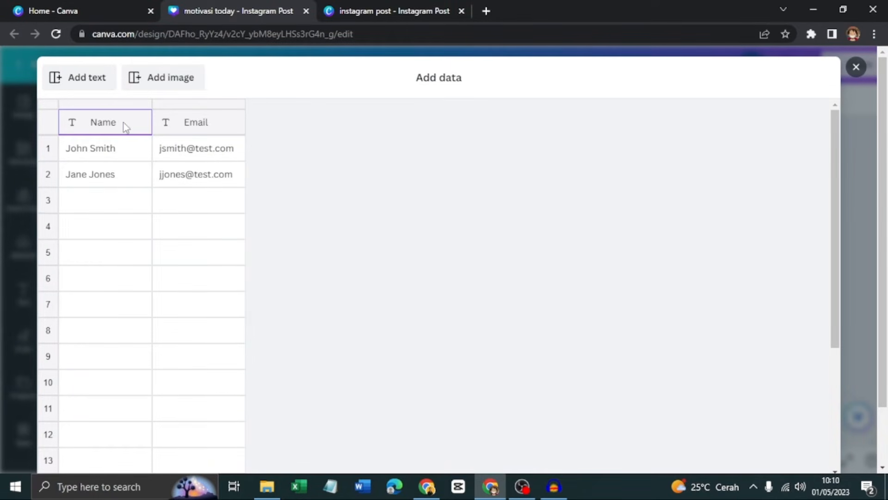
right_click(125, 126)
left_click(184, 168)
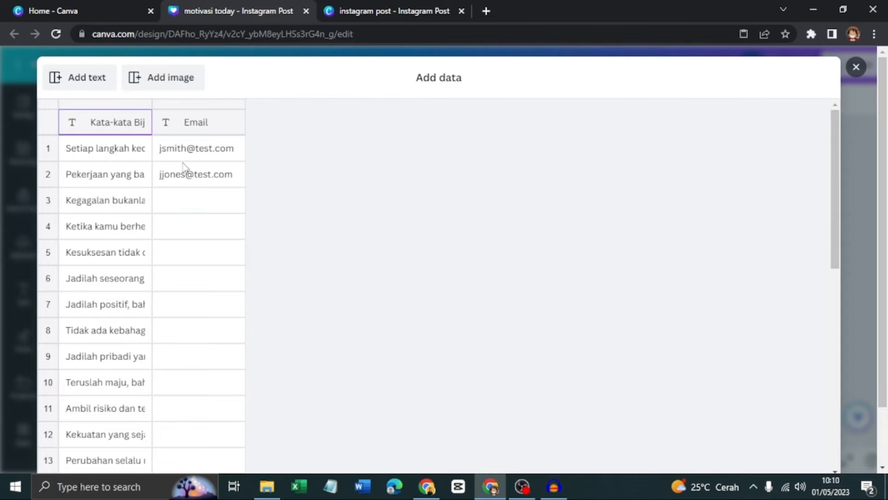
Step: Delete the Email column from the data table
right_click(219, 126)
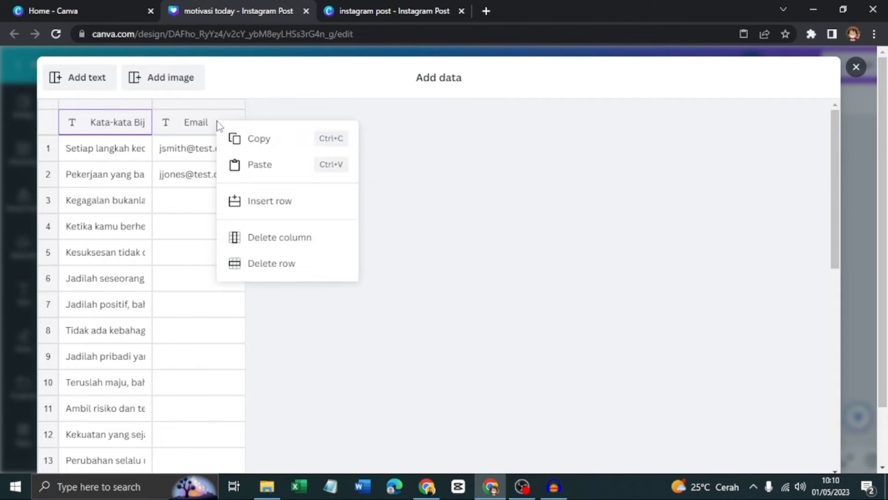
left_click(219, 126)
right_click(219, 126)
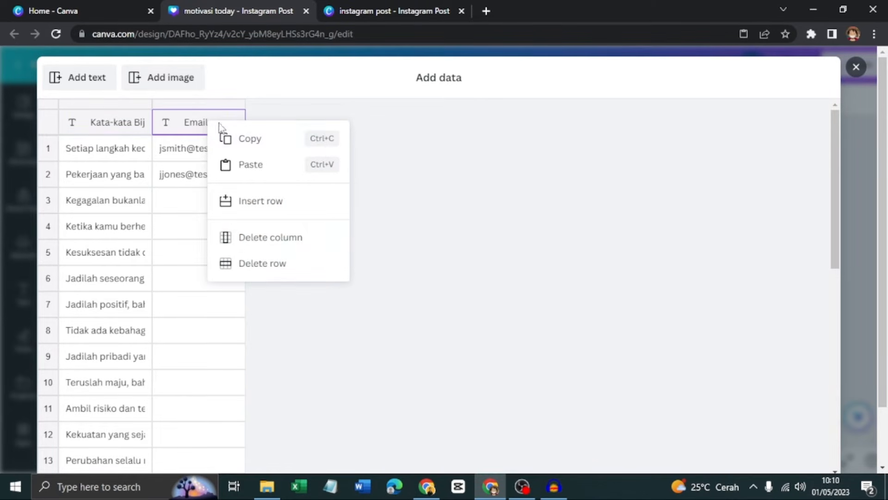
left_click(286, 239)
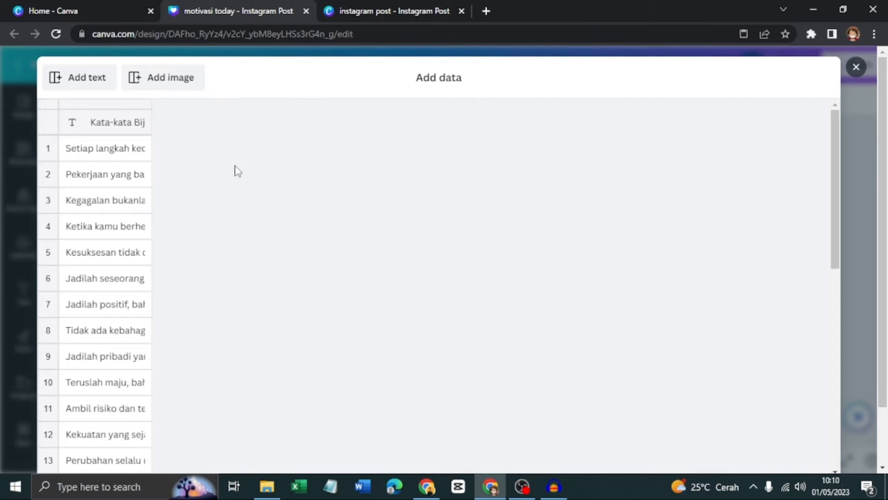
Step: Add an image column beside the quotes, leave its cells empty, and finish the data entry
left_click(174, 79)
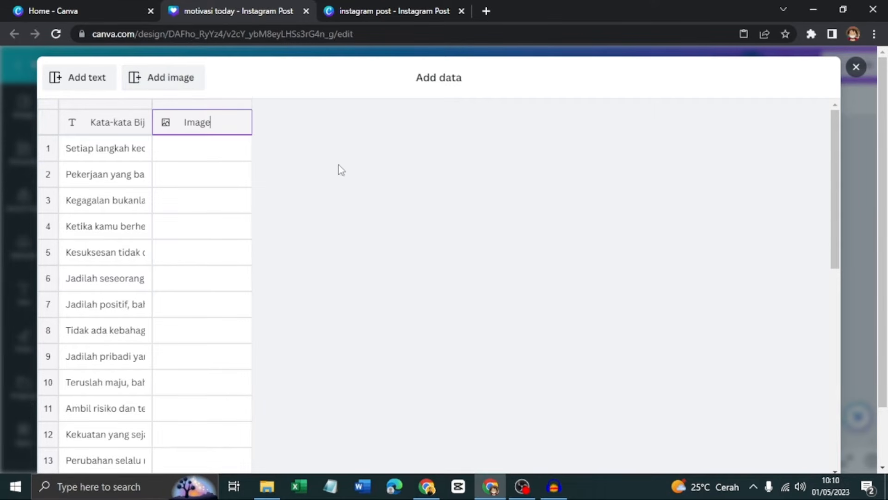
left_click(188, 148)
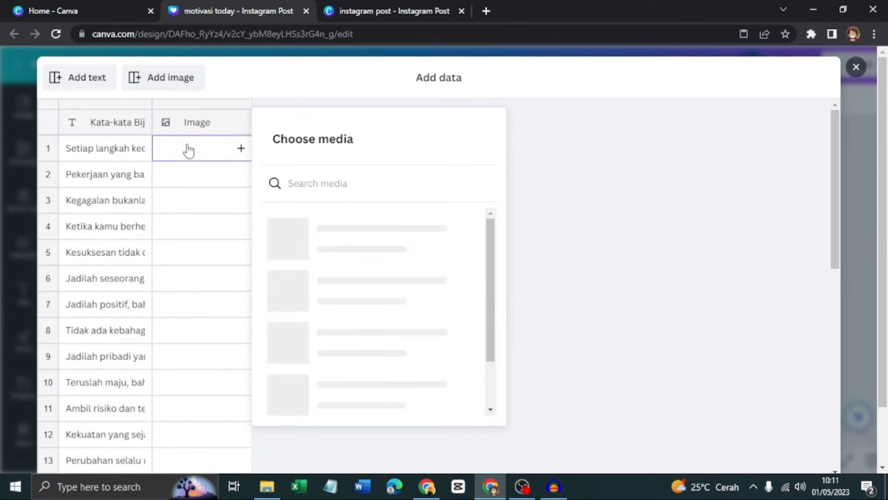
left_click(569, 166)
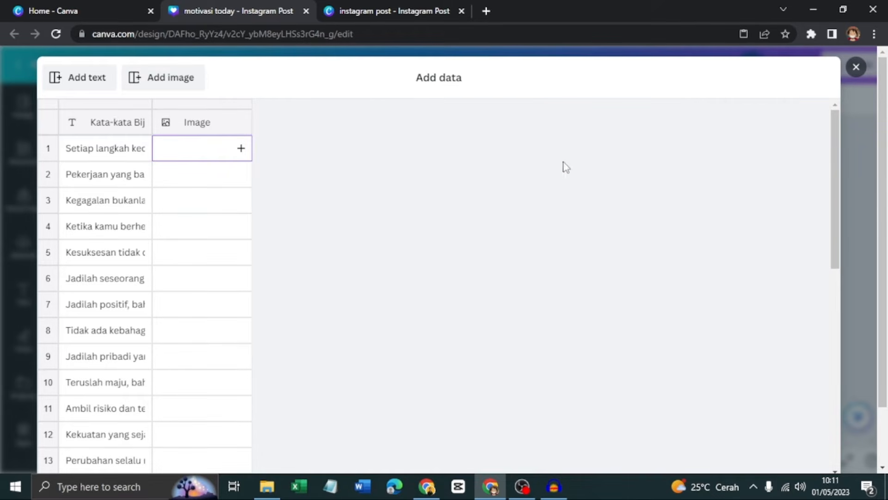
scroll(495, 249, "down", 10)
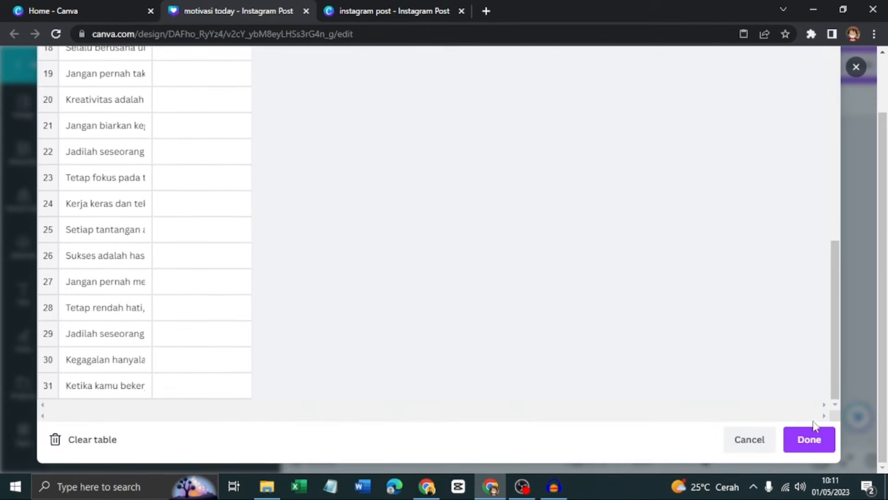
left_click(813, 439)
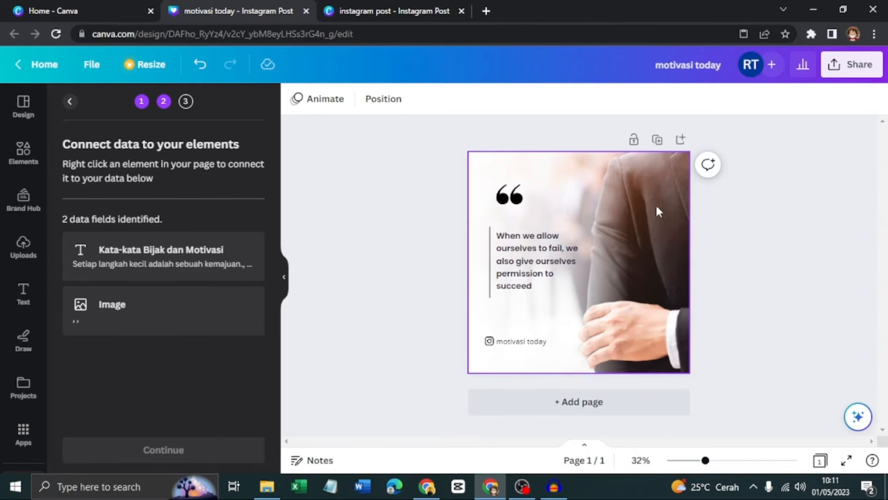
Step: Look at the example pages in the "instagram post" design and return to the "motivasi today" design
left_click(387, 7)
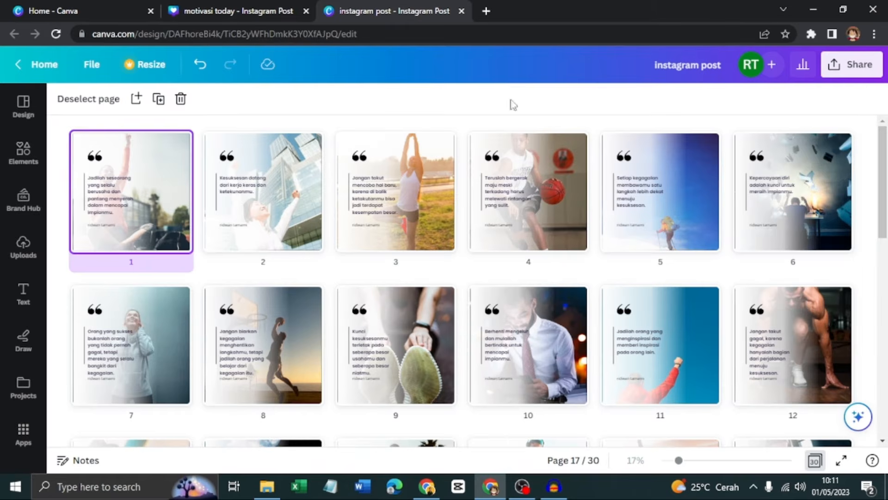
left_click(219, 11)
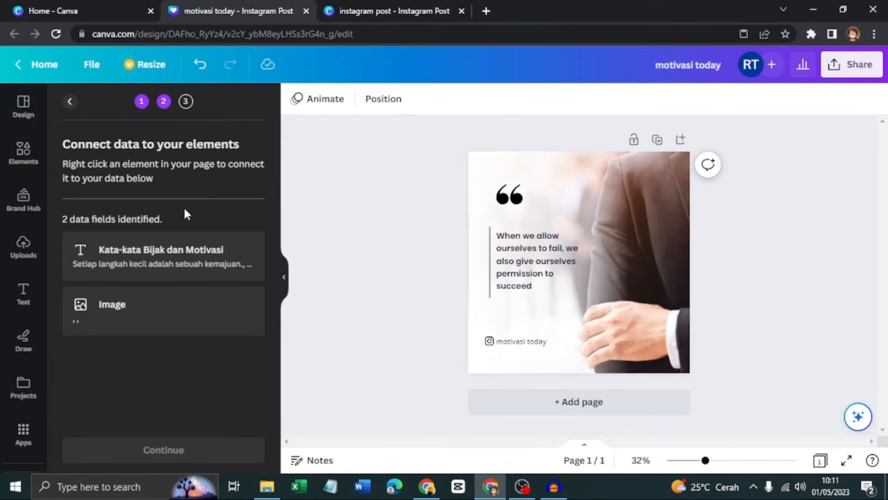
Step: Search the elements for "work hard" and limit the results to photos with vertical orientation
left_click(32, 157)
left_click(229, 105)
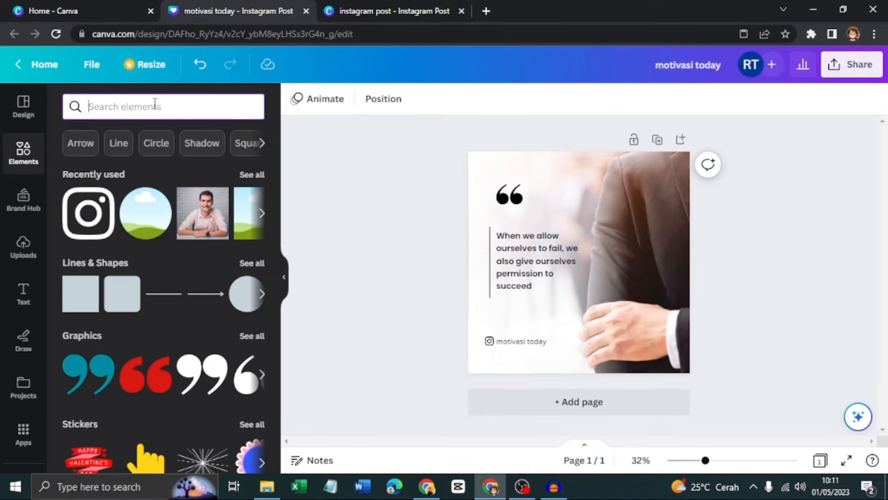
type("work")
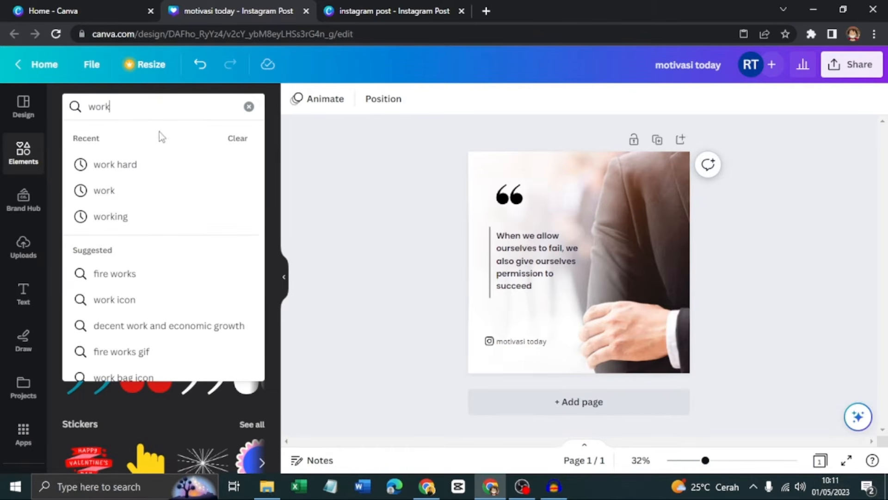
left_click(154, 167)
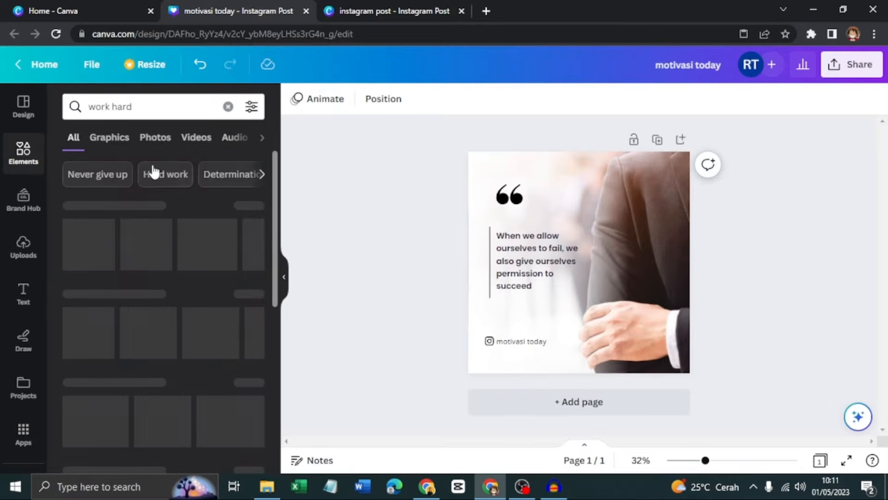
left_click(162, 141)
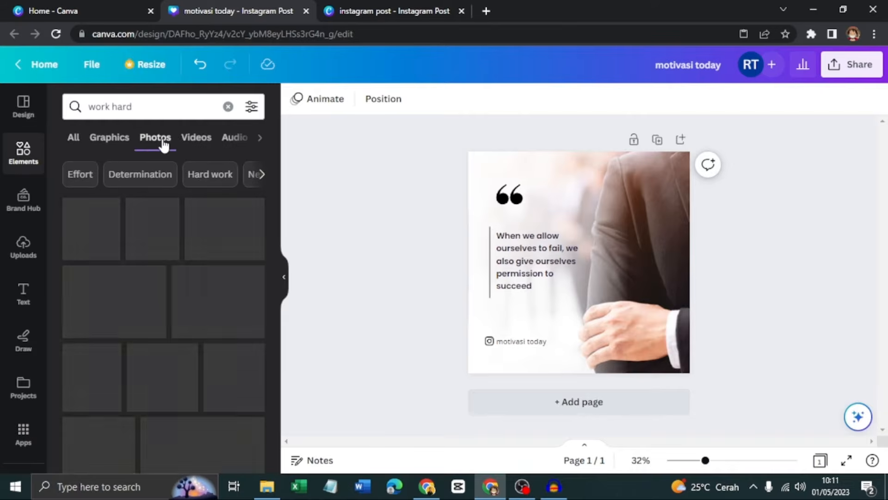
left_click(255, 111)
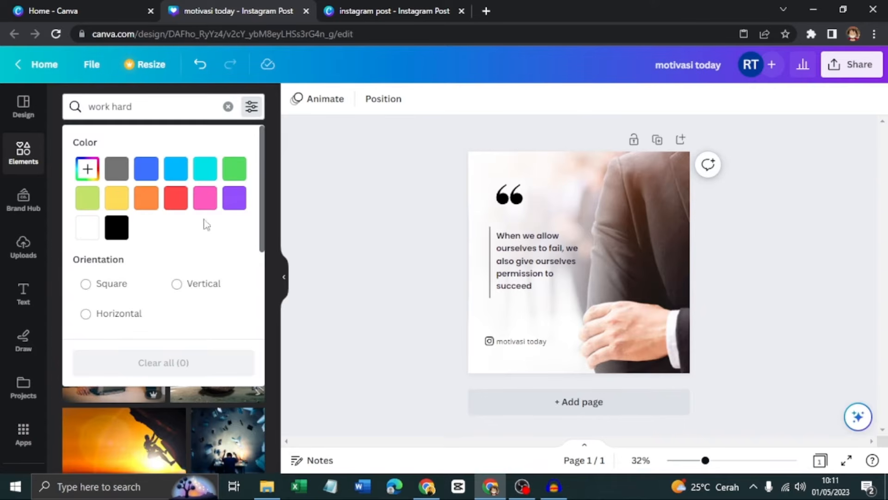
left_click(180, 293)
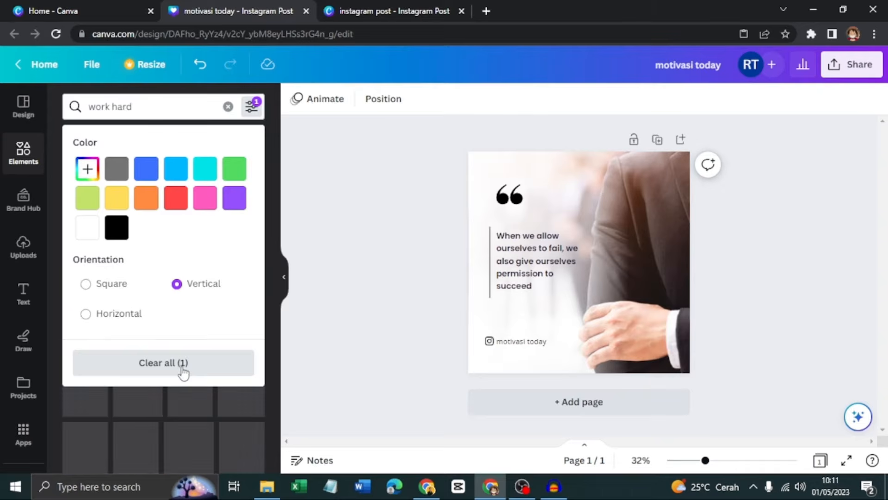
left_click(357, 290)
Step: Find the "Working hard boy" photo among the results and start creating a new folder for it
scroll(226, 199, "down", 4)
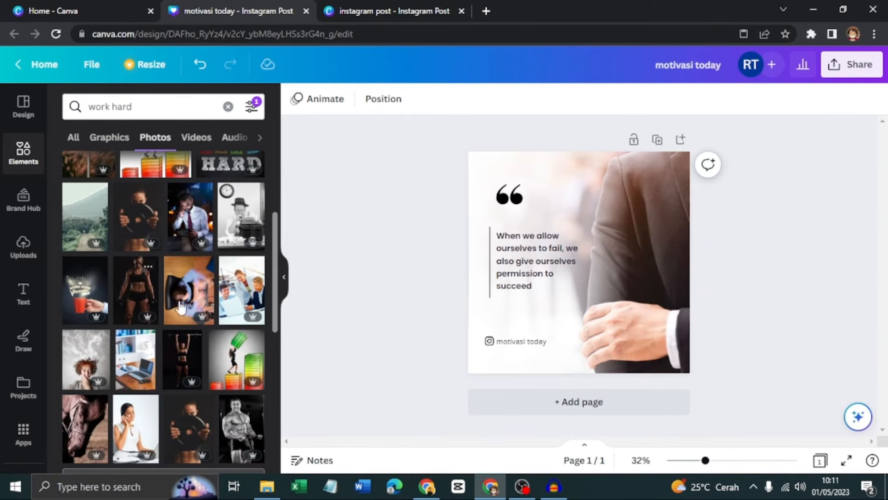
scroll(185, 301, "down", 3)
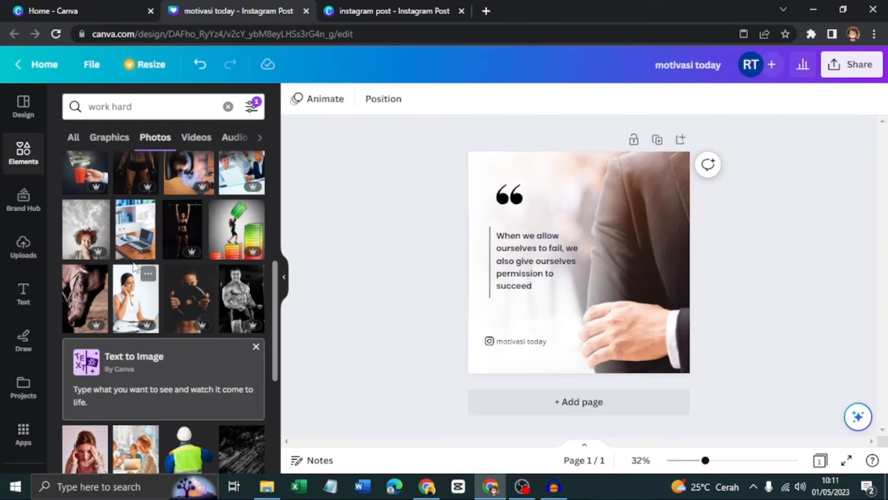
scroll(180, 248, "down", 3)
scroll(178, 248, "down", 6)
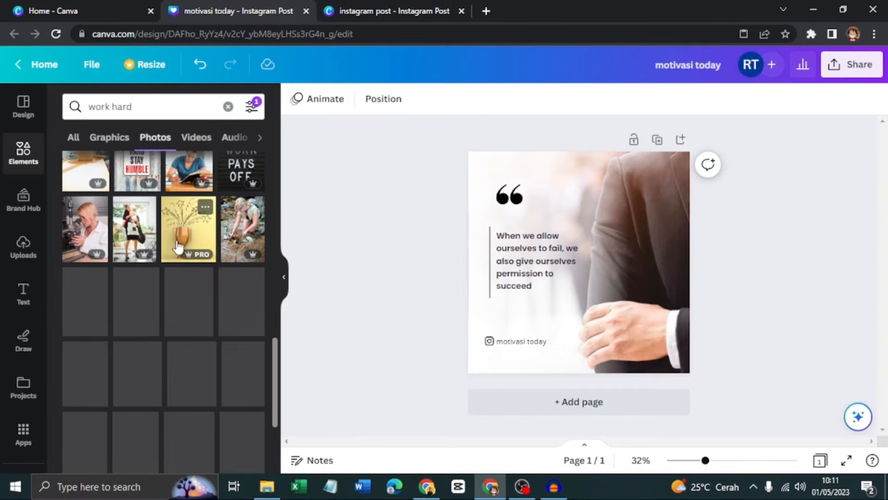
scroll(197, 228, "down", 2)
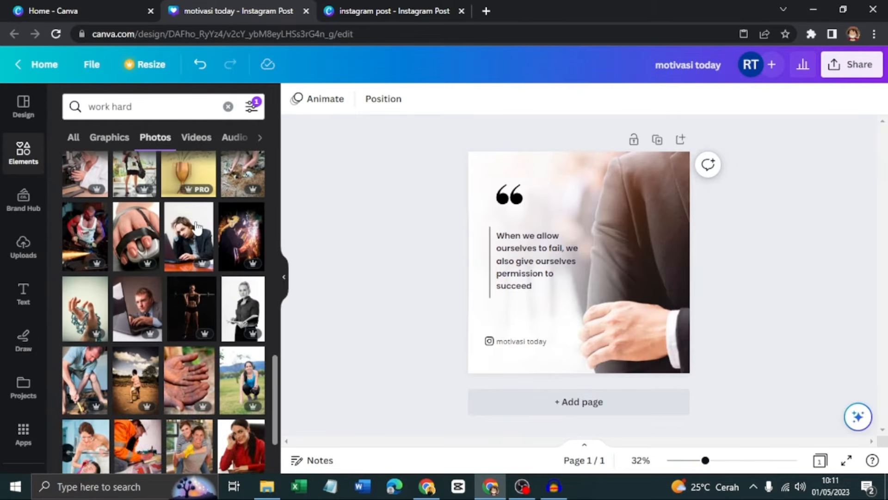
scroll(185, 241, "down", 3)
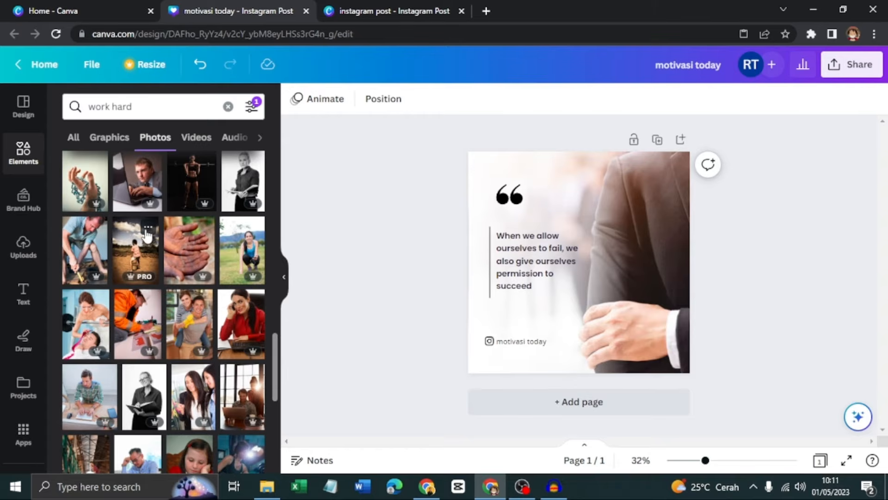
left_click(148, 228)
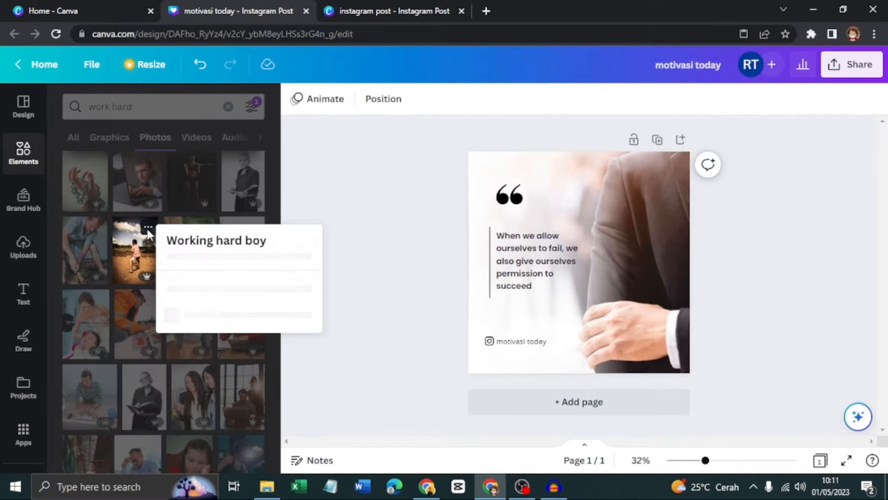
scroll(231, 363, "down", 3)
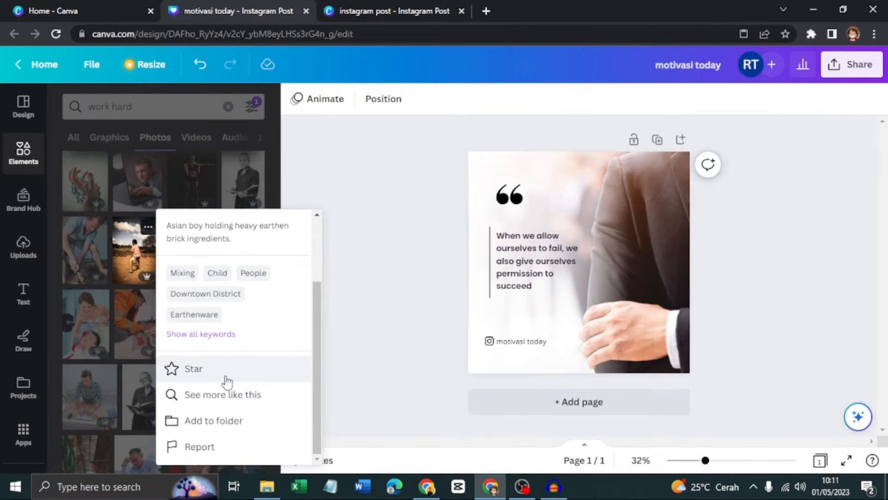
left_click(227, 427)
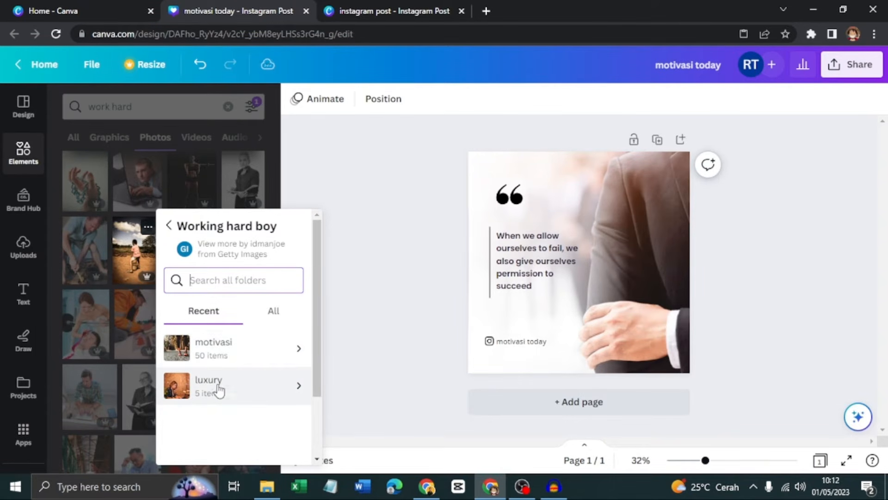
scroll(304, 327, "down", 2)
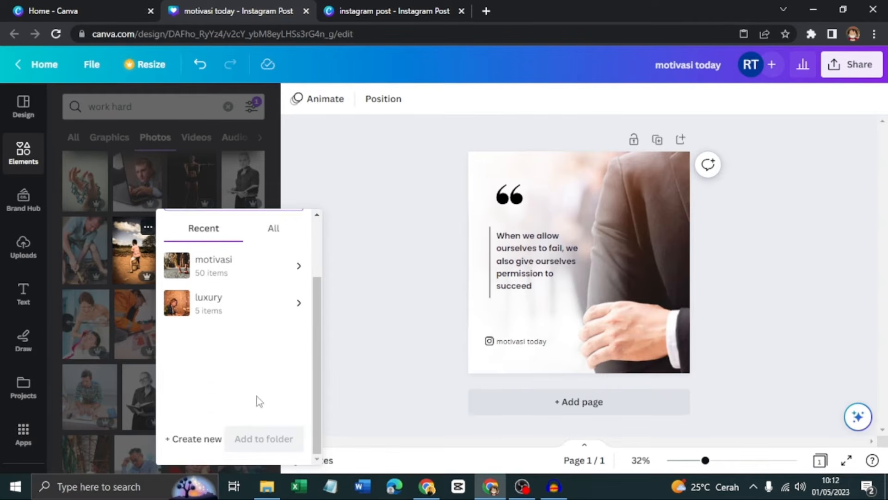
left_click(200, 440)
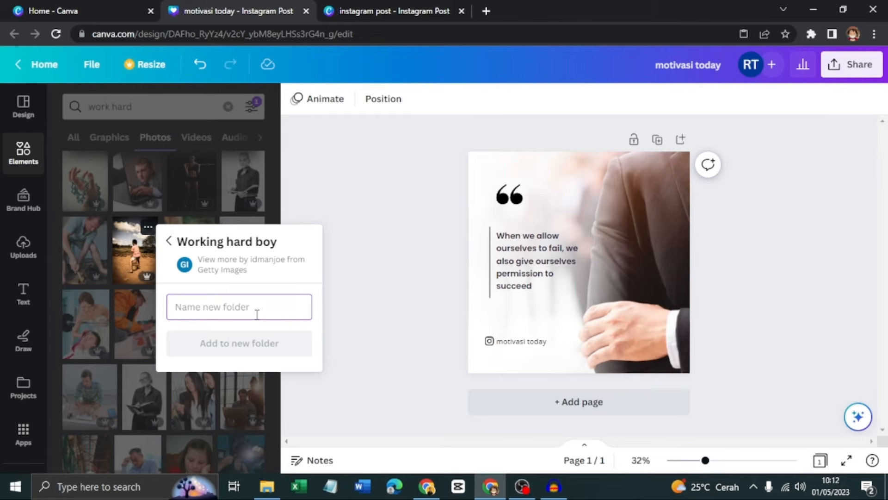
Step: Name the new folder "picture" and add the "Working hard boy" photo to it
type("motivasi toda")
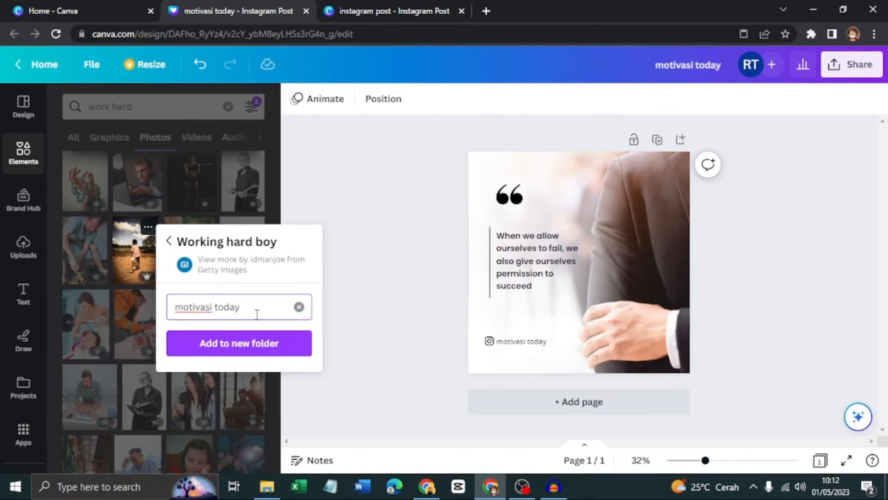
key("ctrl+a")
key("BackSpace")
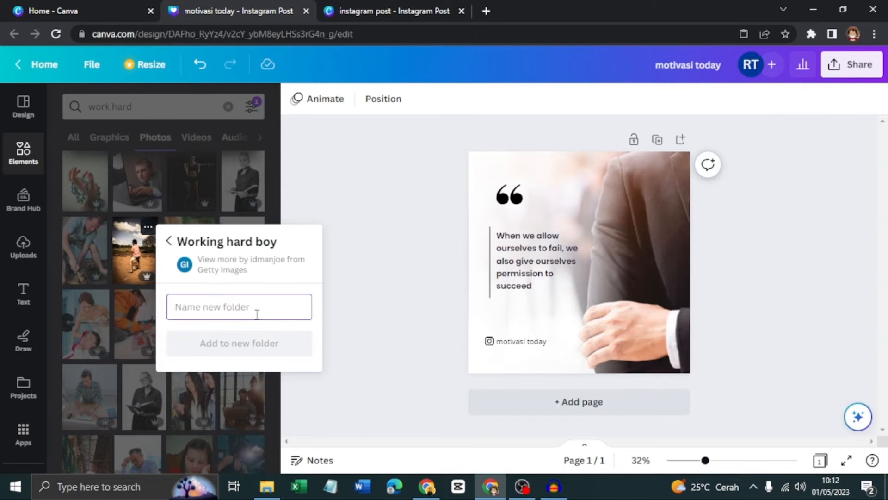
type("picture")
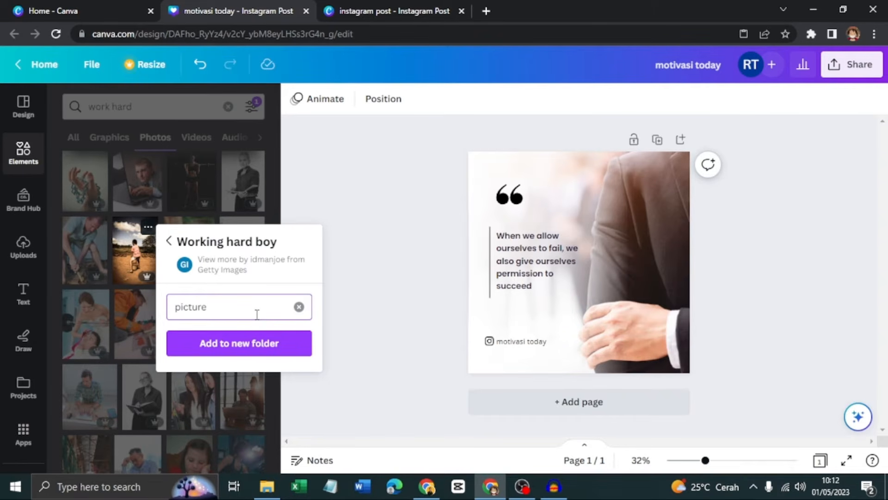
left_click(247, 348)
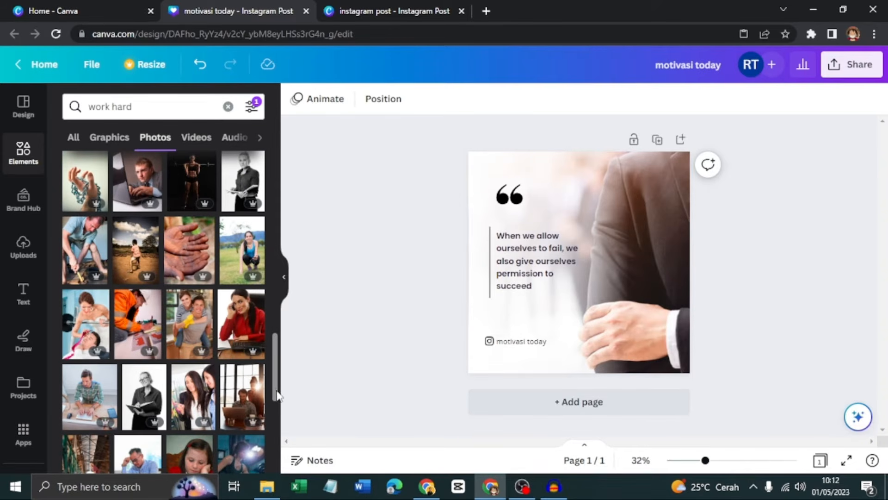
Step: Check the example pages in the "instagram post" design, and add the orange sunset sailboat photo "Work hard" to the "picture" folder
scroll(213, 305, "down", 3)
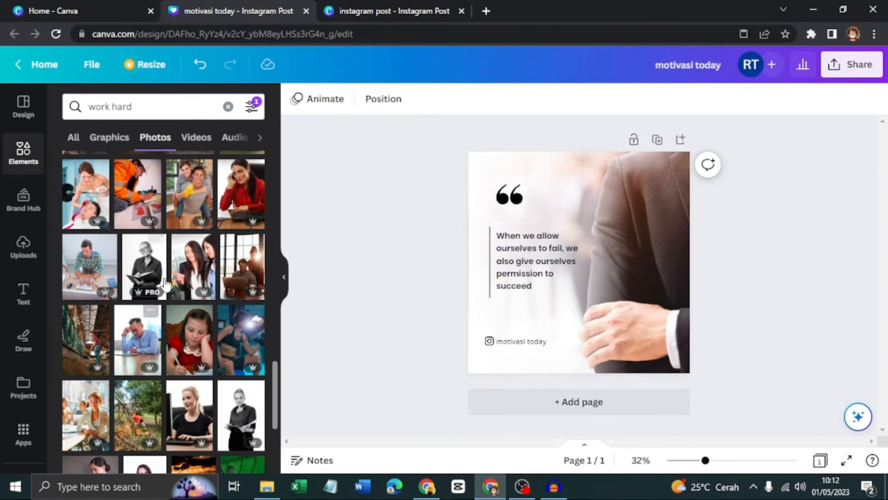
scroll(241, 280, "down", 5)
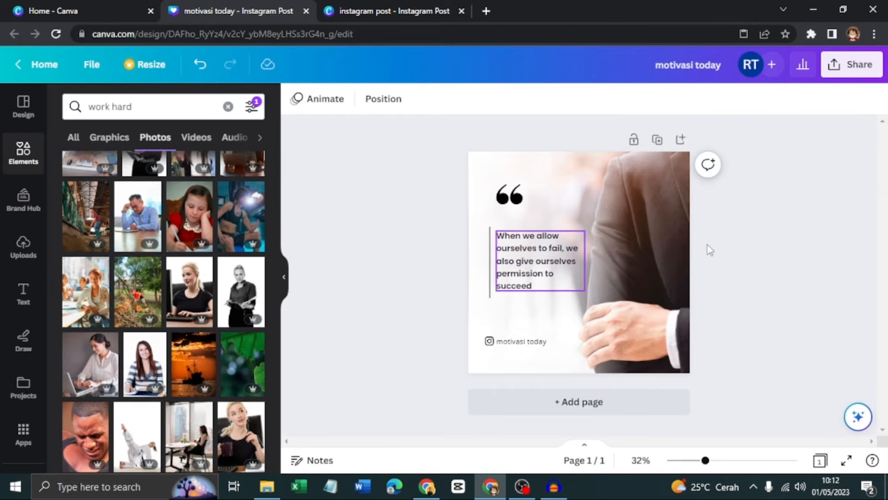
left_click(389, 11)
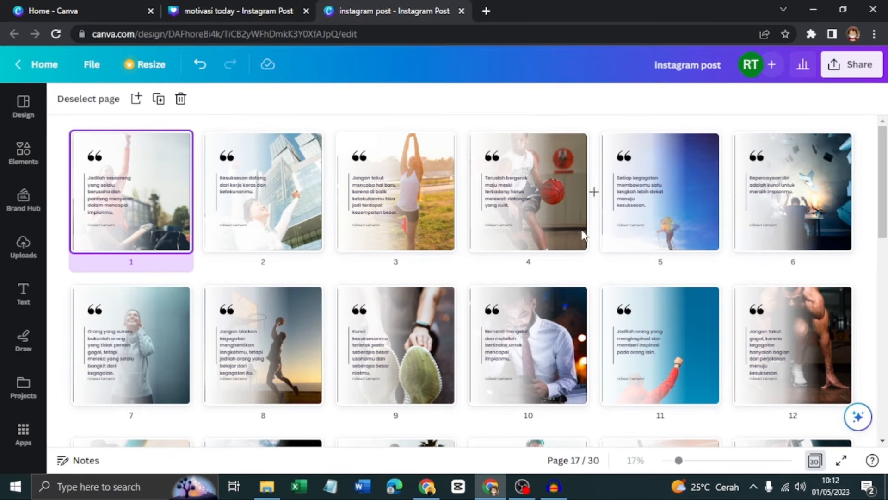
left_click(245, 10)
scroll(194, 189, "down", 2)
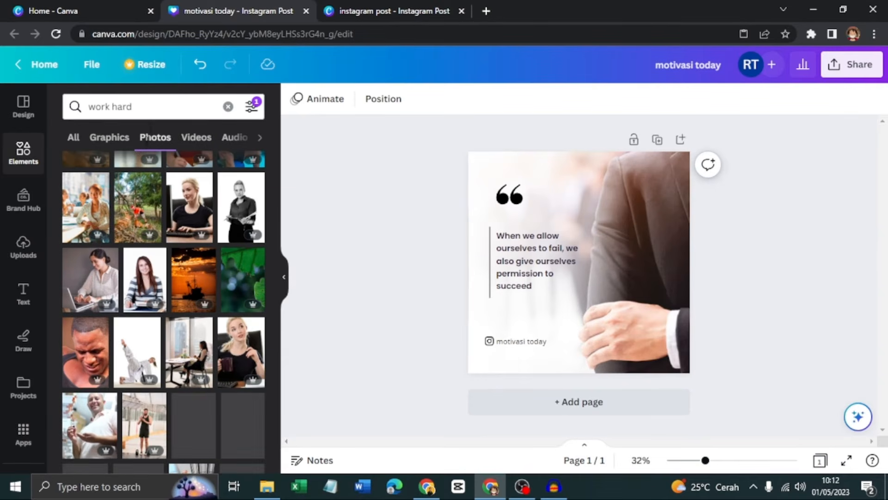
left_click(205, 258)
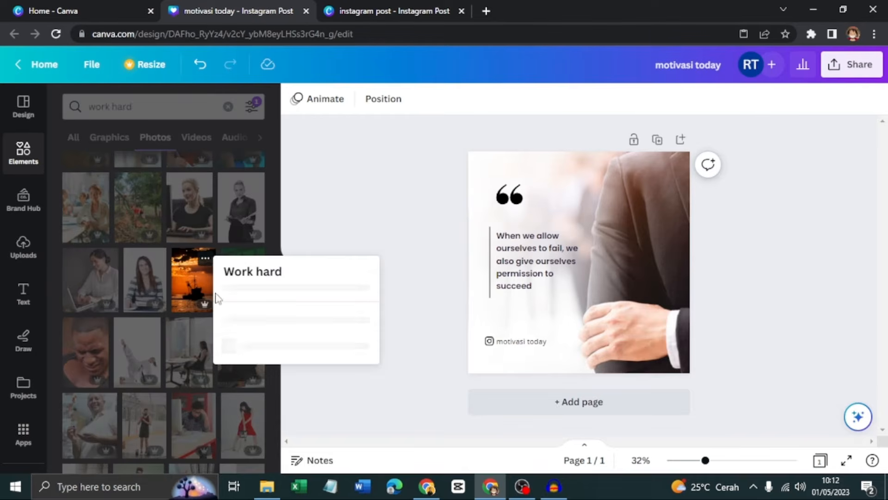
scroll(289, 324, "down", 1)
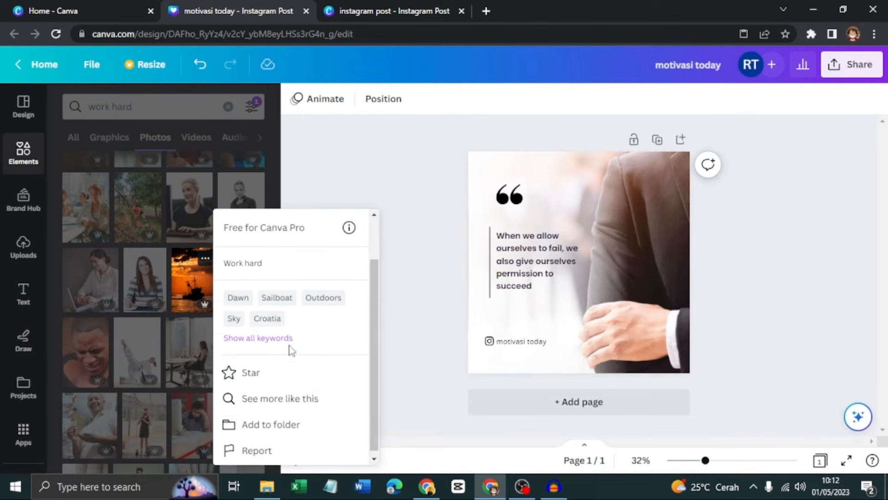
left_click(285, 430)
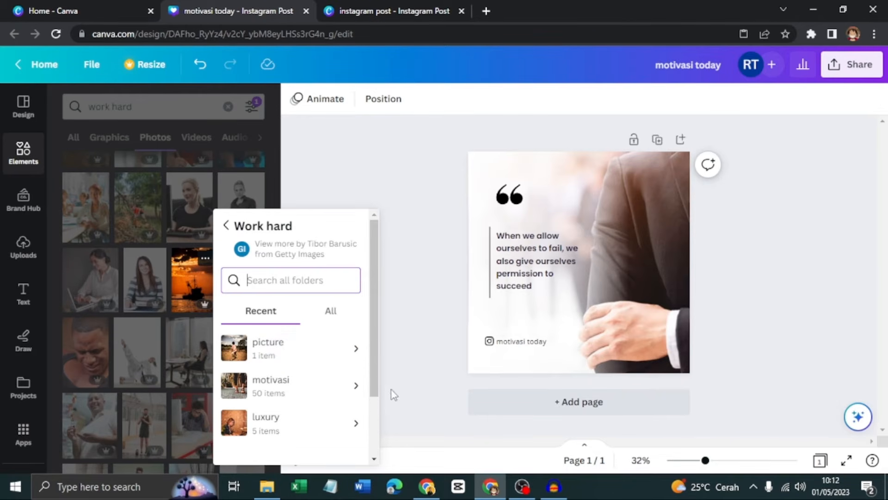
left_click(287, 353)
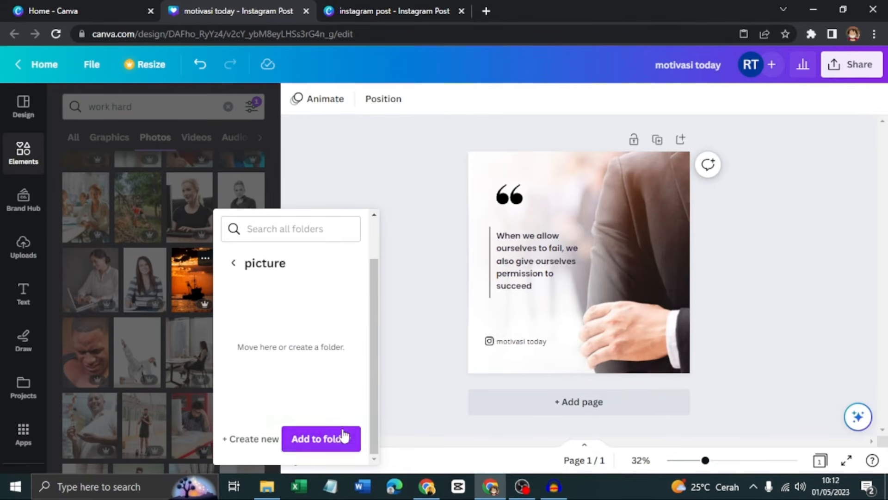
left_click(336, 440)
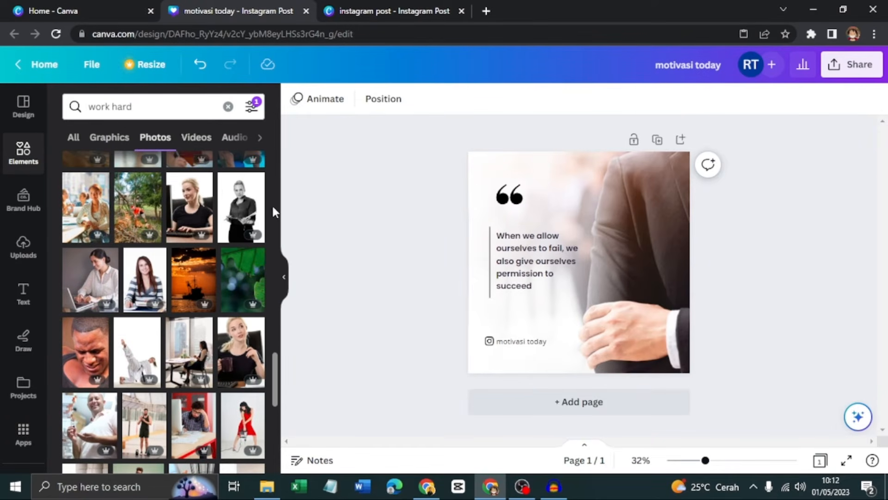
Step: Add the martial artist photo "Working Hard" from the search results to the "picture" folder
scroll(176, 361, "down", 1)
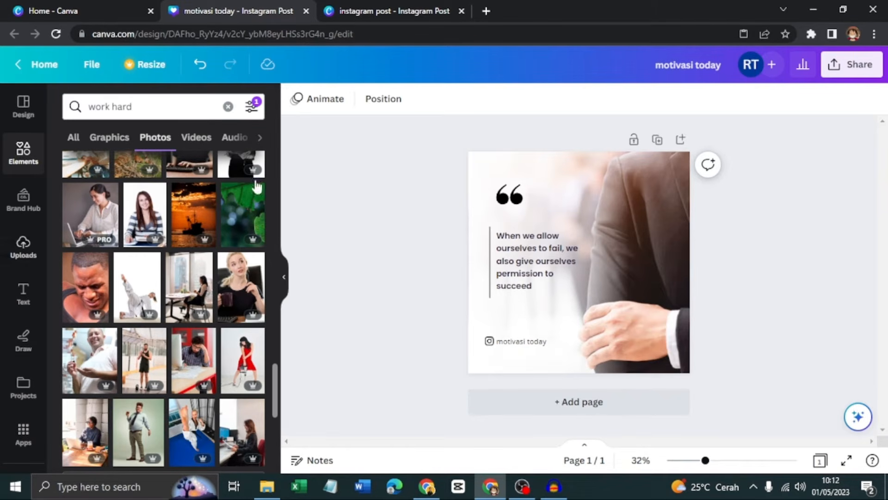
scroll(204, 236, "up", 1)
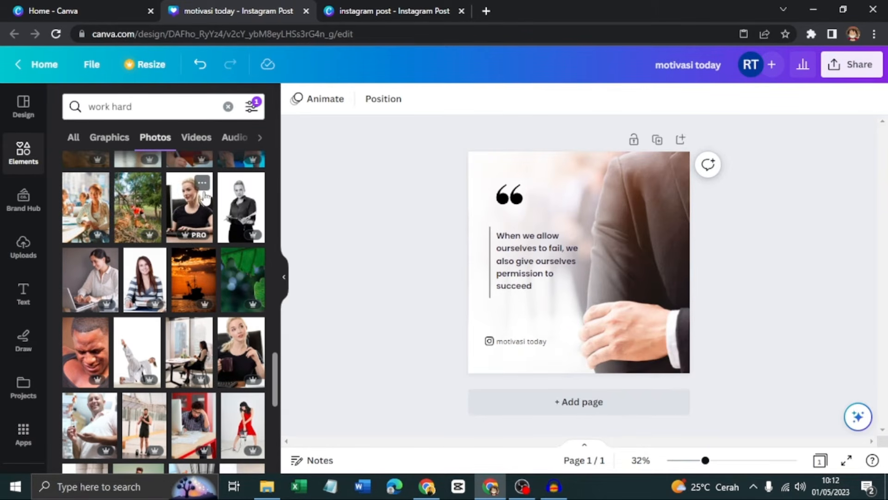
scroll(196, 264, "down", 4)
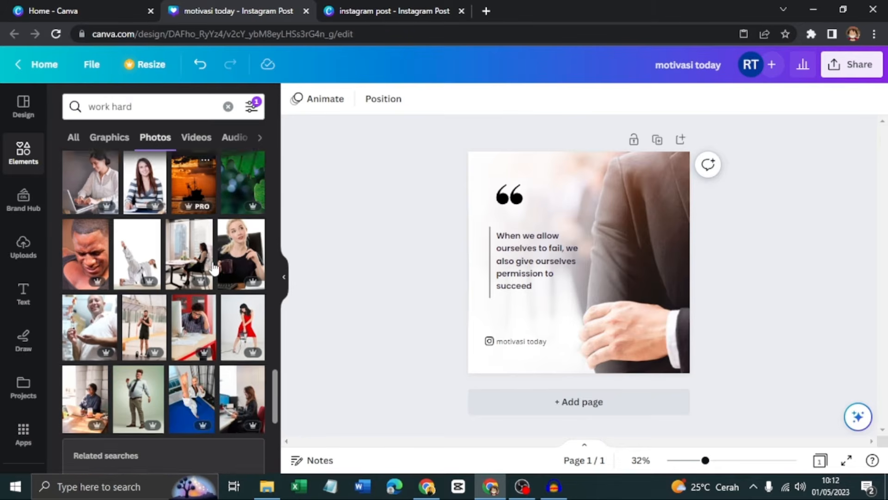
left_click(204, 279)
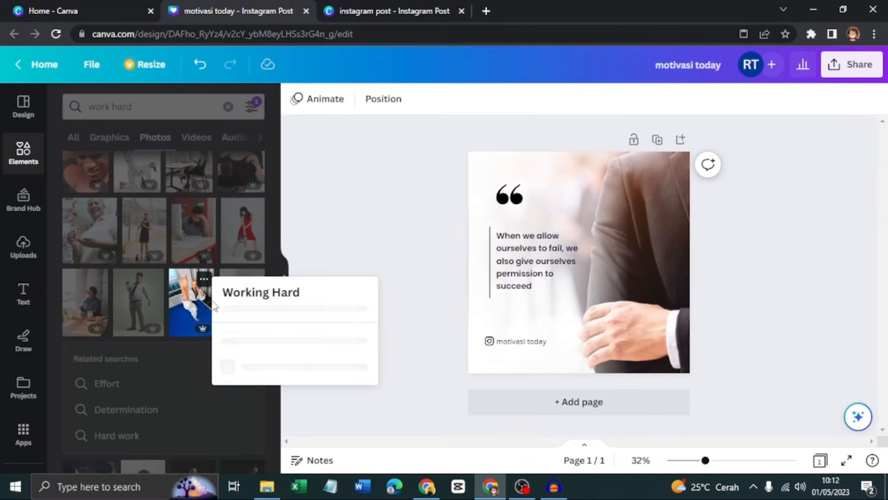
scroll(285, 389, "down", 2)
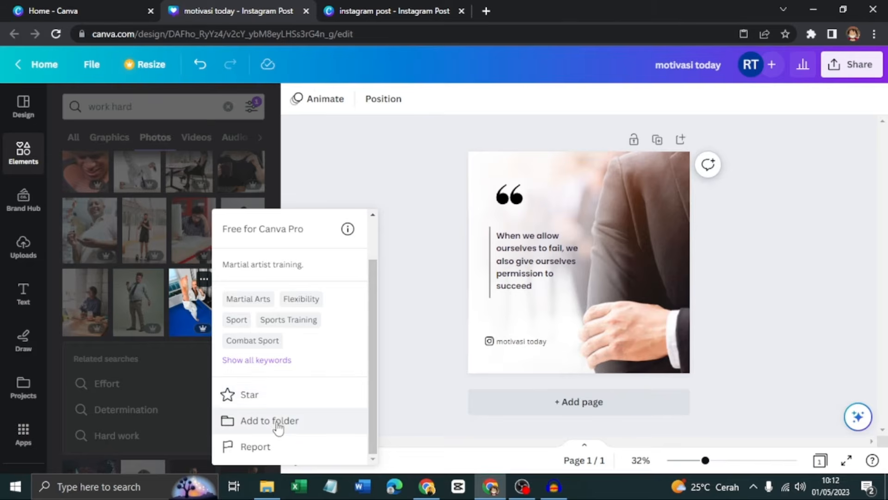
left_click(279, 421)
scroll(283, 359, "down", 2)
left_click(289, 271)
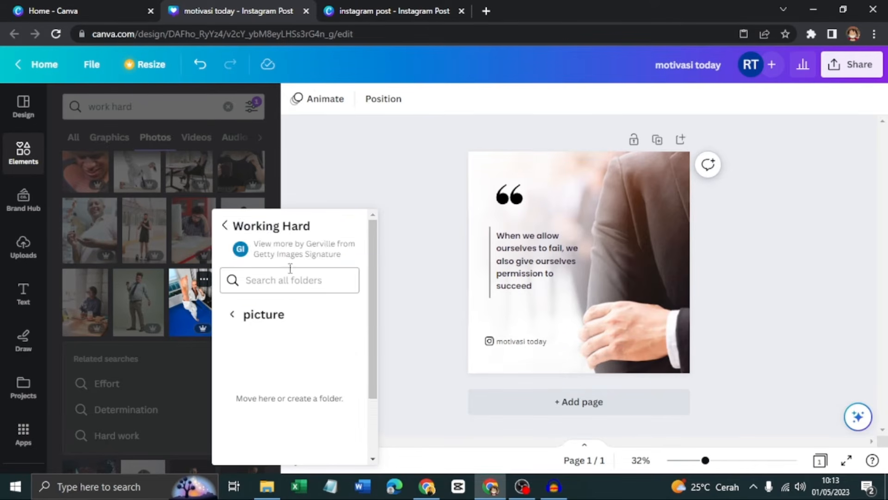
scroll(281, 324, "down", 2)
left_click(308, 437)
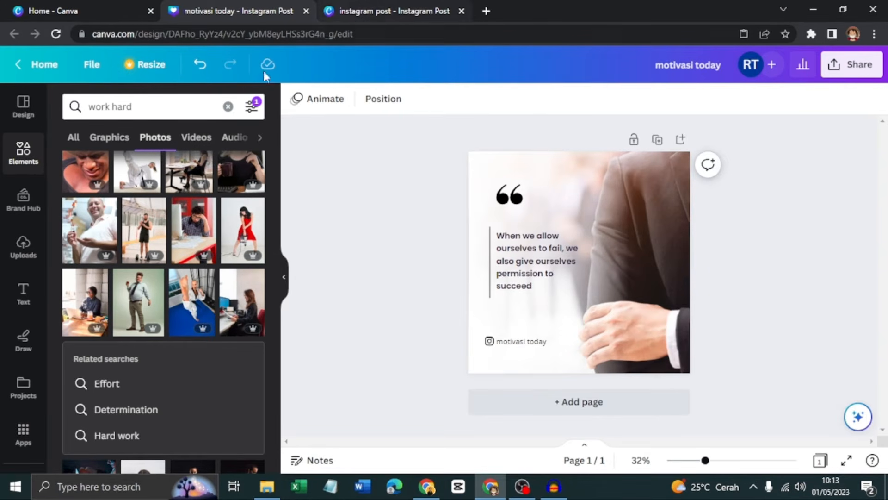
Step: Return to Bulk create and connect the quote text box to the "Kata-kata Bijak dan Motivasi" data field
scroll(24, 428, "down", 1)
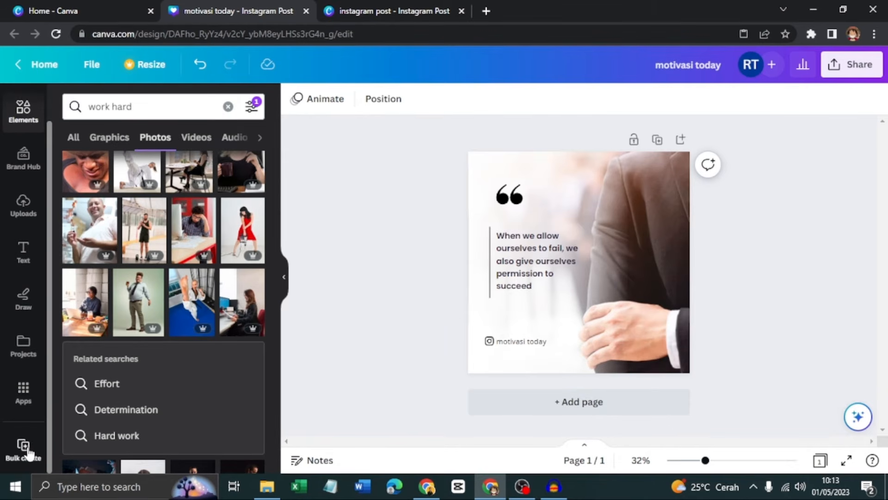
left_click(25, 450)
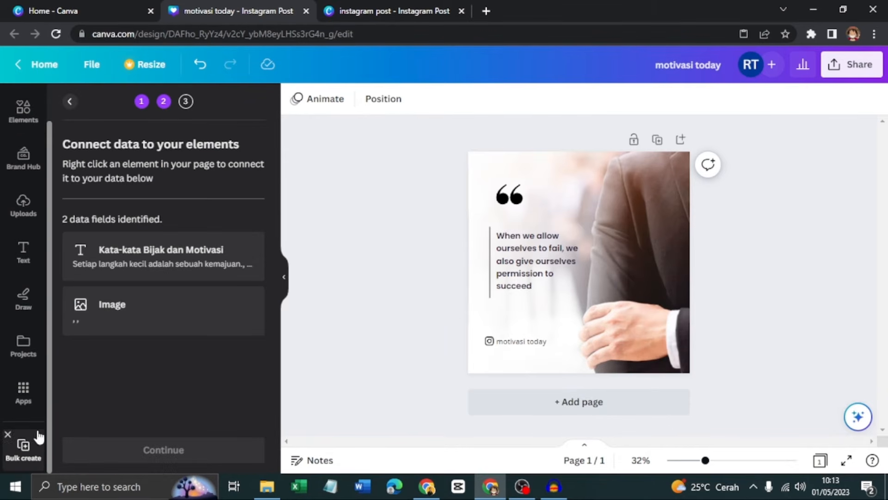
left_click(535, 253)
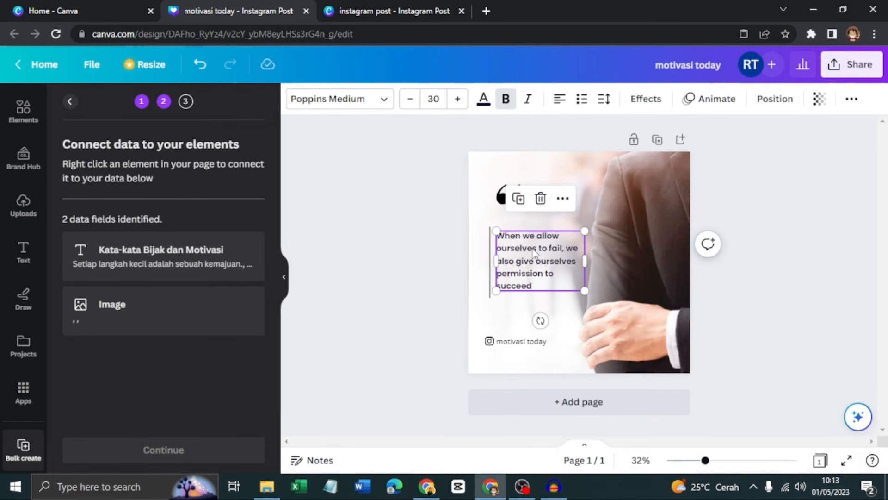
right_click(535, 253)
mouse_move(624, 364)
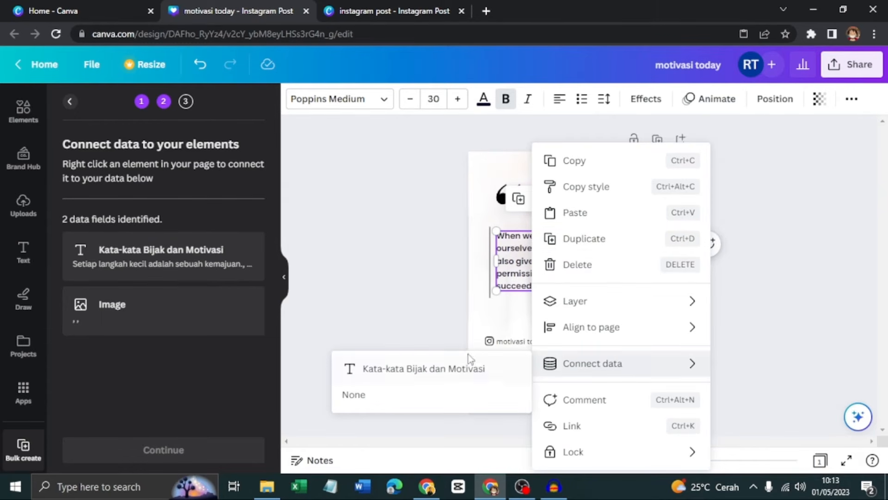
left_click(444, 379)
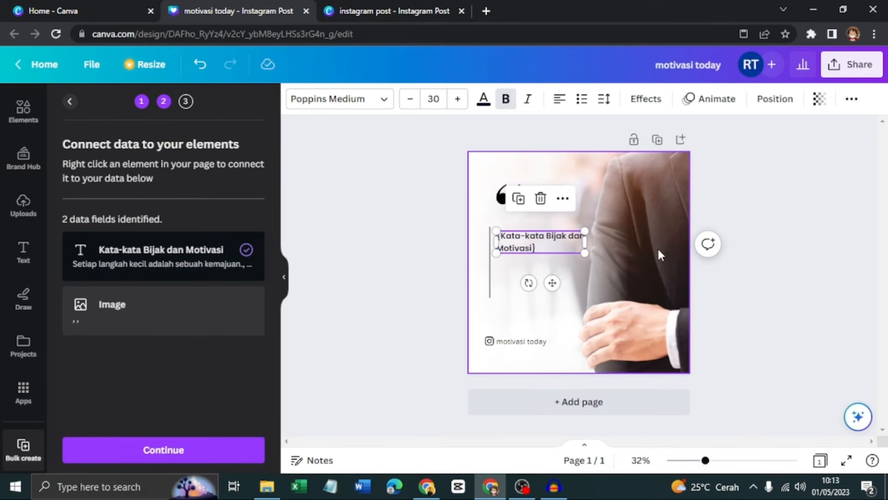
Step: Connect the background photo of the man in a suit to the Image data field
left_click(654, 191)
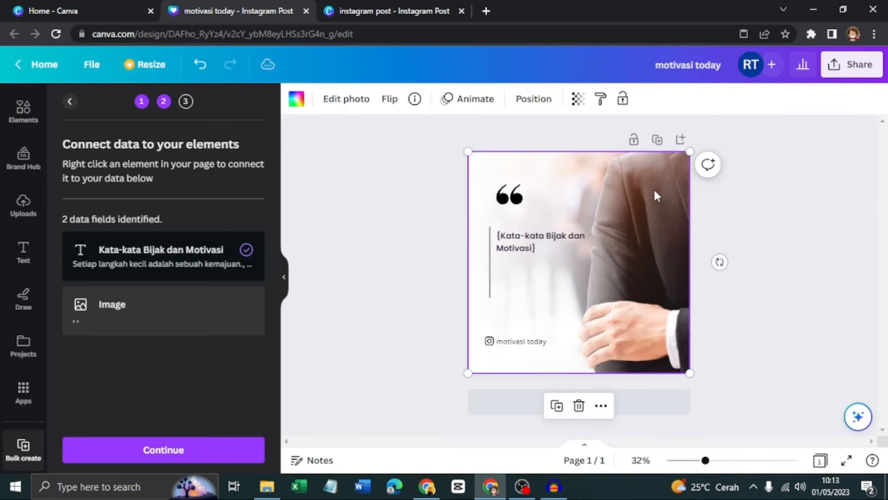
right_click(660, 186)
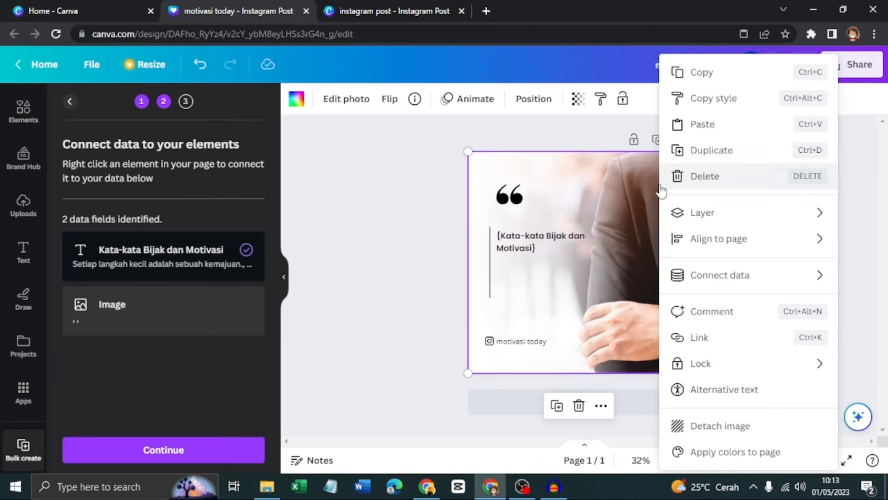
mouse_move(719, 287)
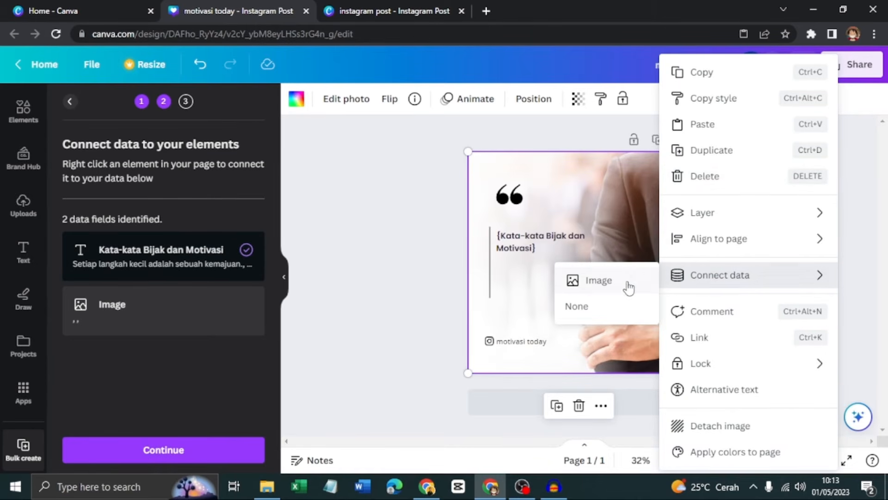
left_click(613, 286)
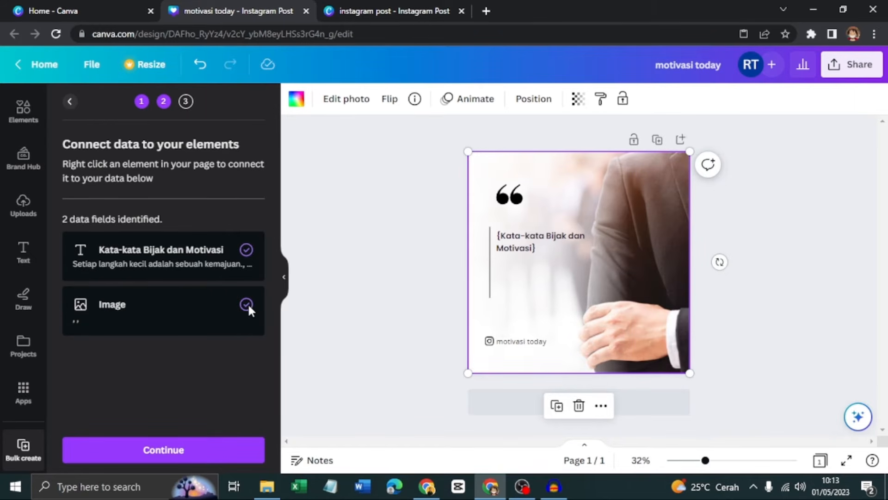
Step: Reopen the manual data table and assign "Music for motivation." from the "motivasi" folder to row 1's image cell
left_click(74, 106)
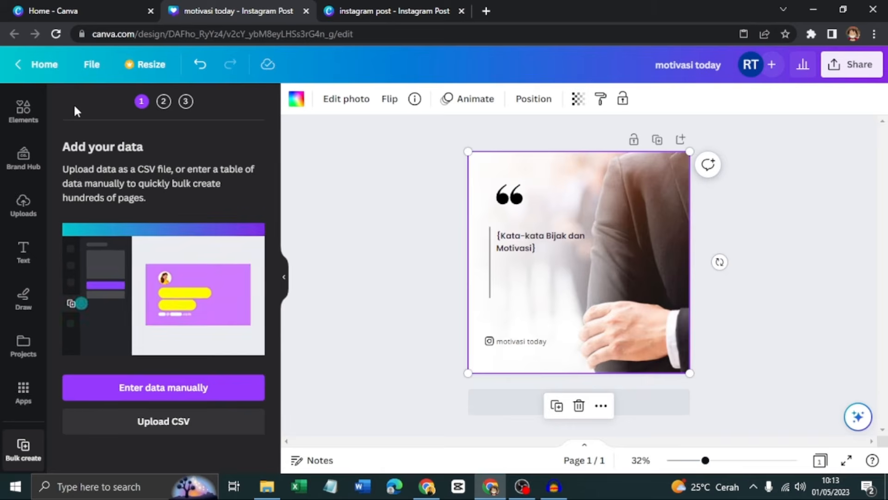
left_click(188, 382)
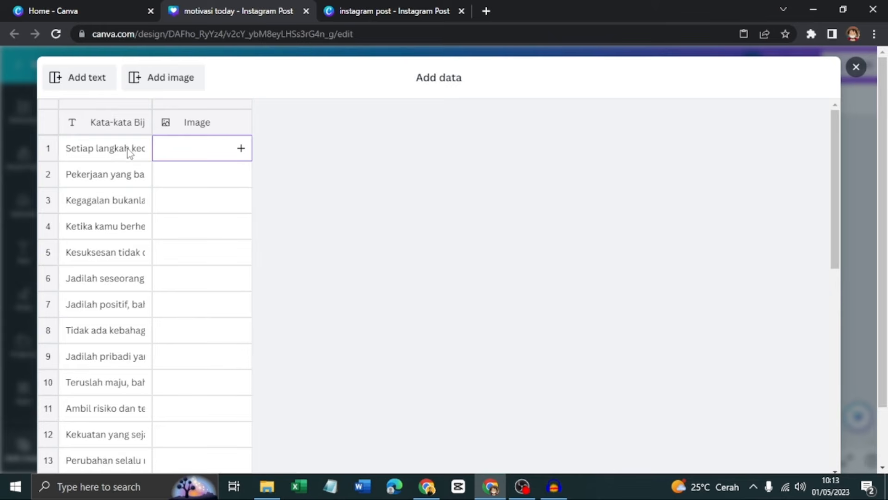
left_click(241, 149)
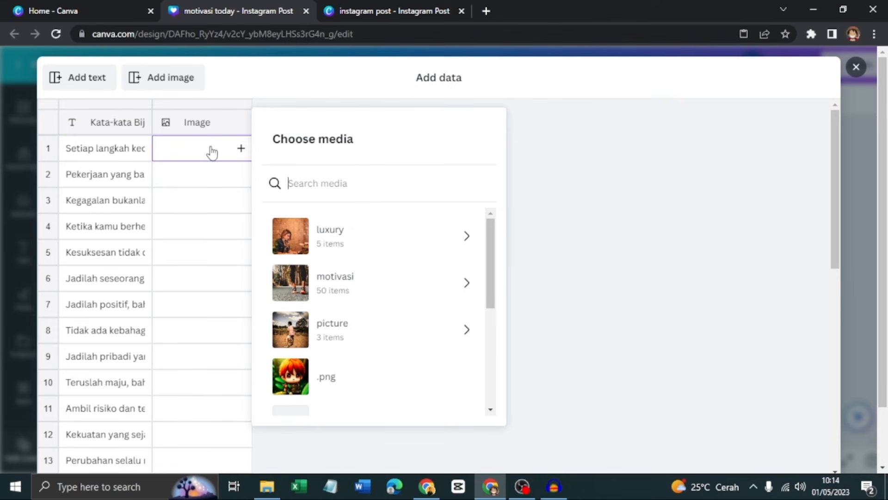
left_click(365, 291)
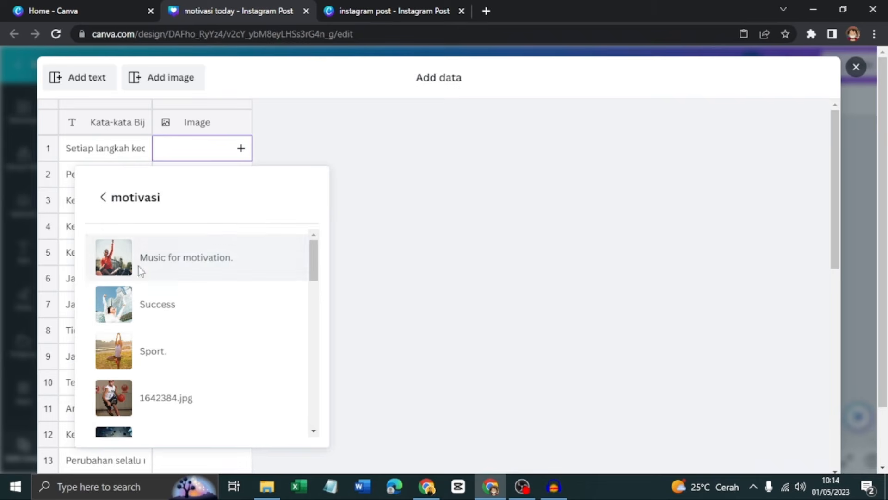
left_click(191, 266)
Step: Assign the "Success" photo to row 2 and the "Sport." photo to row 3 in the Image column
left_click(206, 178)
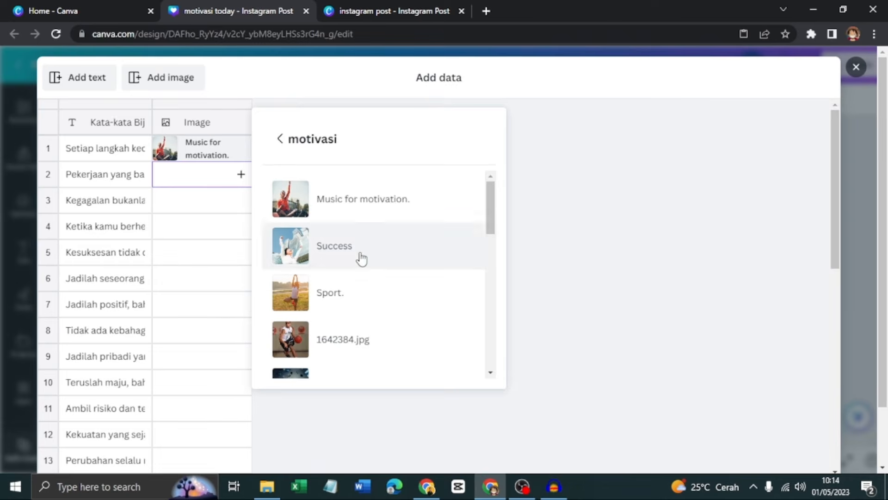
left_click(359, 258)
left_click(203, 201)
left_click(338, 285)
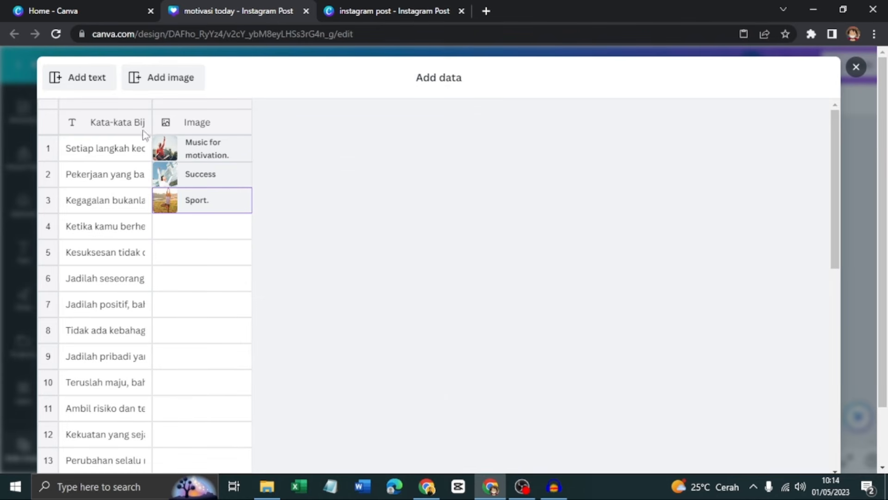
Step: Assign "1642384.jpg" to row 4 and "Music motivates her" to row 5 in the Image column
left_click(180, 231)
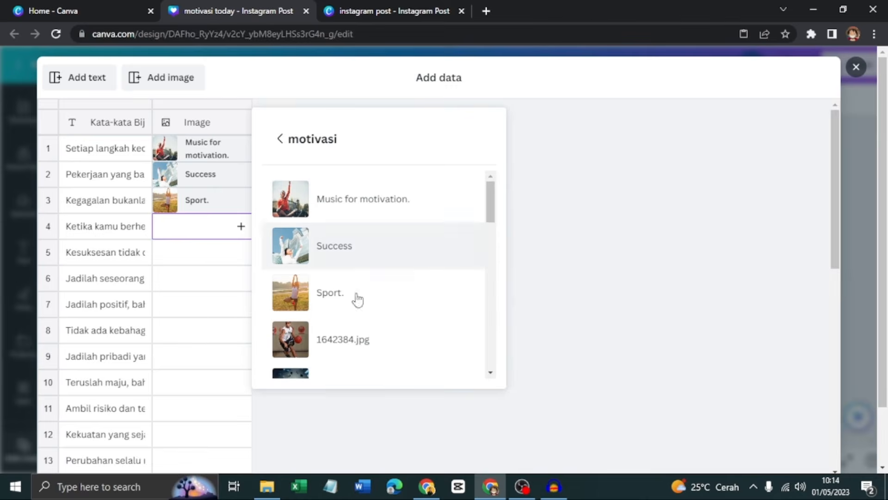
left_click(338, 332)
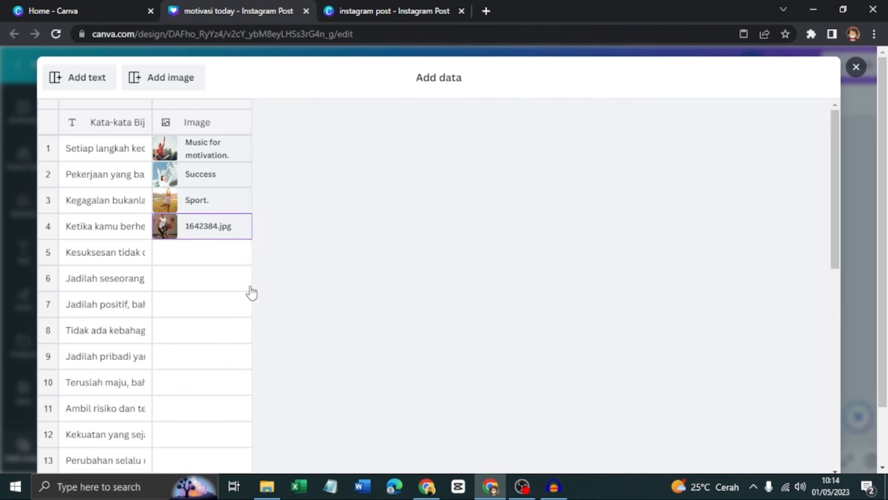
left_click(220, 263)
scroll(373, 349, "down", 4)
left_click(393, 292)
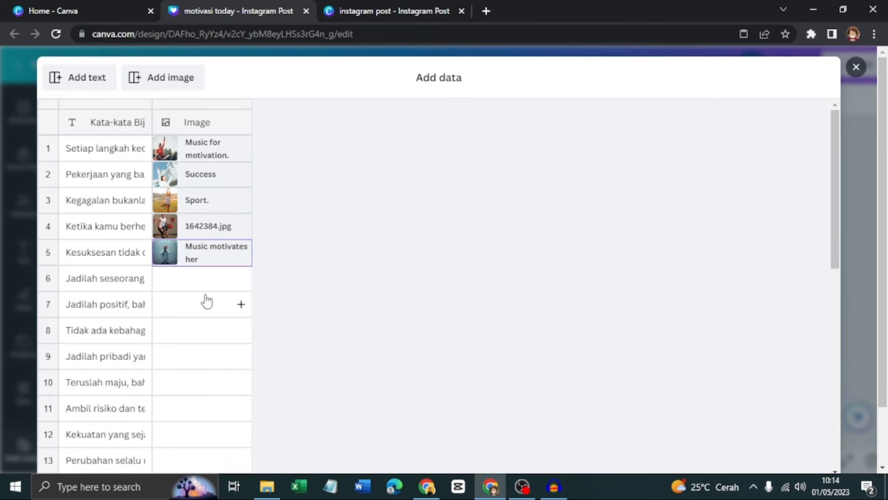
Step: Fill the Image cells from row 6 through row 20 with photos from the "motivasi" folder
left_click(207, 281)
scroll(208, 296, "down", 4)
left_click(218, 216)
left_click(211, 292)
scroll(211, 277, "down", 4)
left_click(210, 200)
left_click(387, 278)
left_click(211, 214)
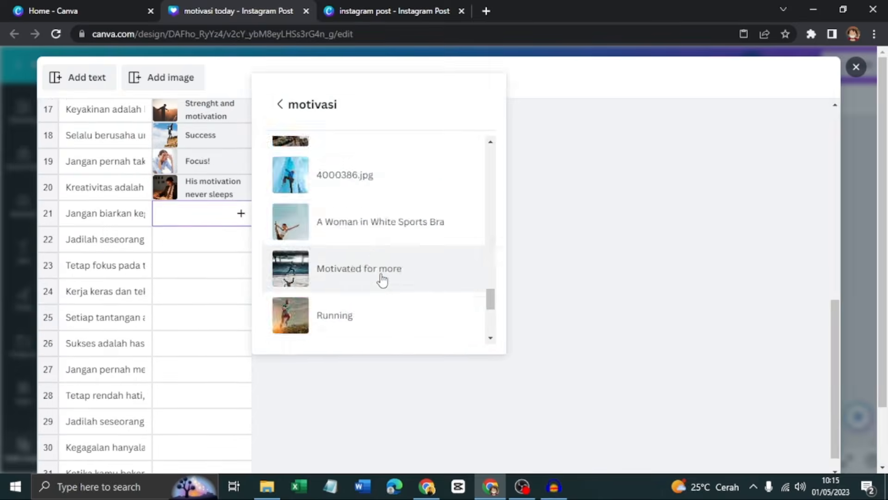
Step: Fill the remaining Image cells from row 21 down with photos from the "motivasi" and "luxury" folders
scroll(382, 280, "down", 4)
left_click(382, 280)
left_click(211, 291)
left_click(380, 360)
left_click(208, 350)
scroll(208, 361, "down", 3)
left_click(208, 359)
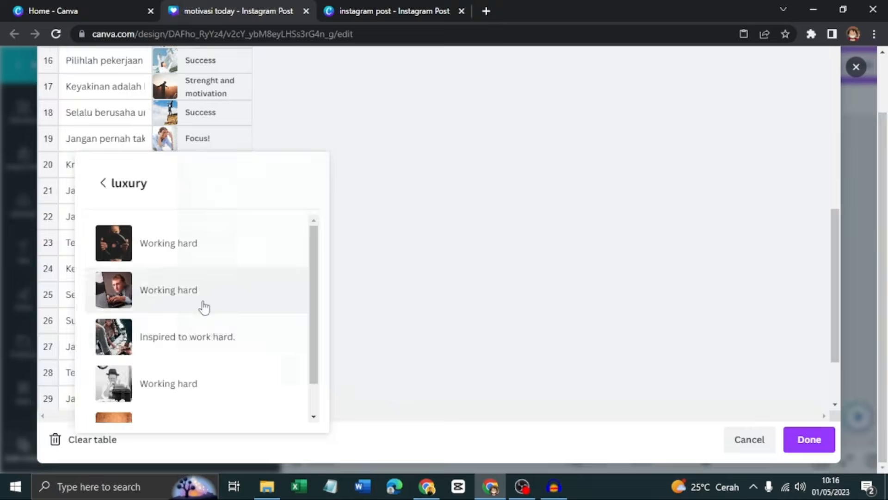
left_click(204, 308)
Step: Check the photo assignments throughout the data table and save the entered data
scroll(233, 146, "up", 10)
scroll(211, 132, "down", 10)
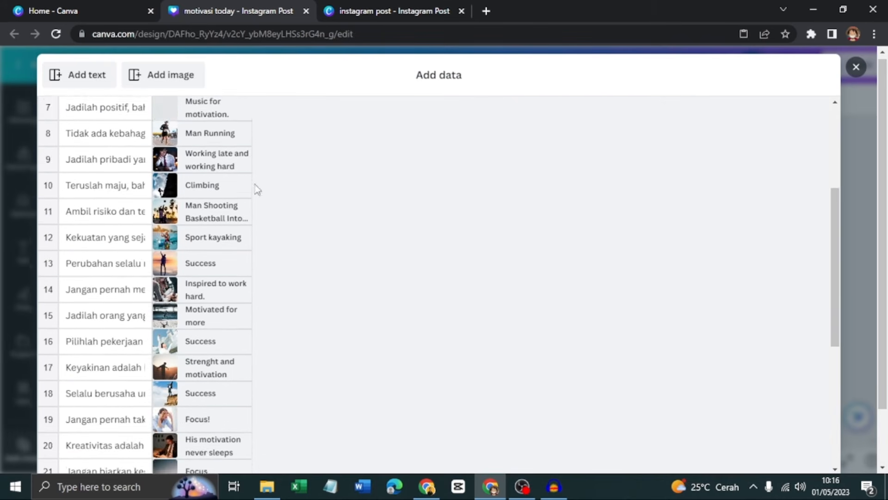
left_click(811, 439)
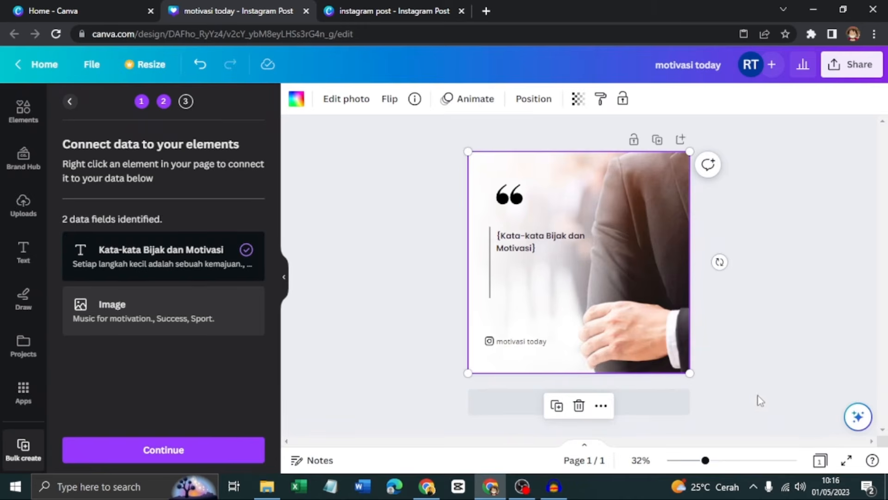
Step: Reconnect the template's background photo to the Image data field
right_click(648, 184)
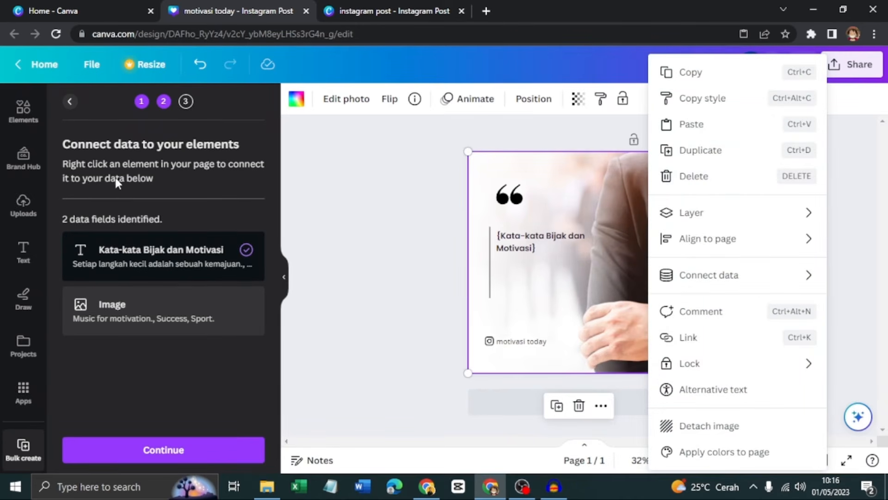
mouse_move(734, 277)
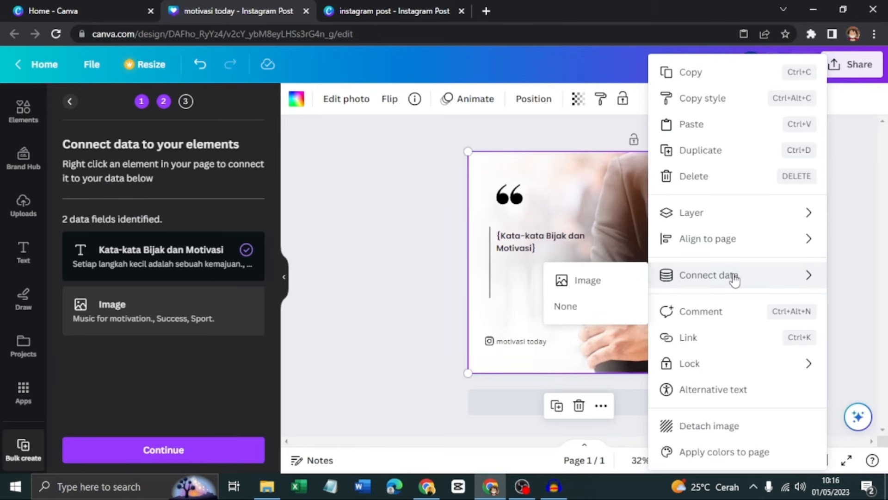
left_click(597, 281)
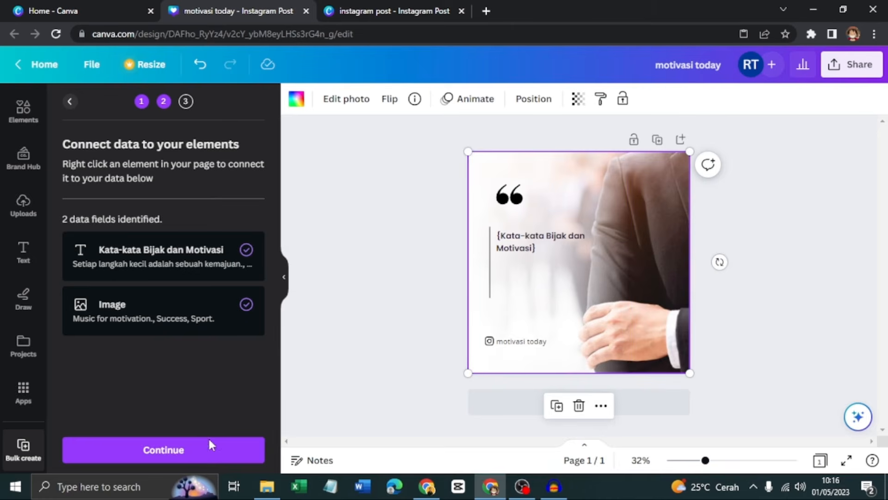
Step: Continue to applying the data and generate 30 pages with all quotes selected
left_click(193, 457)
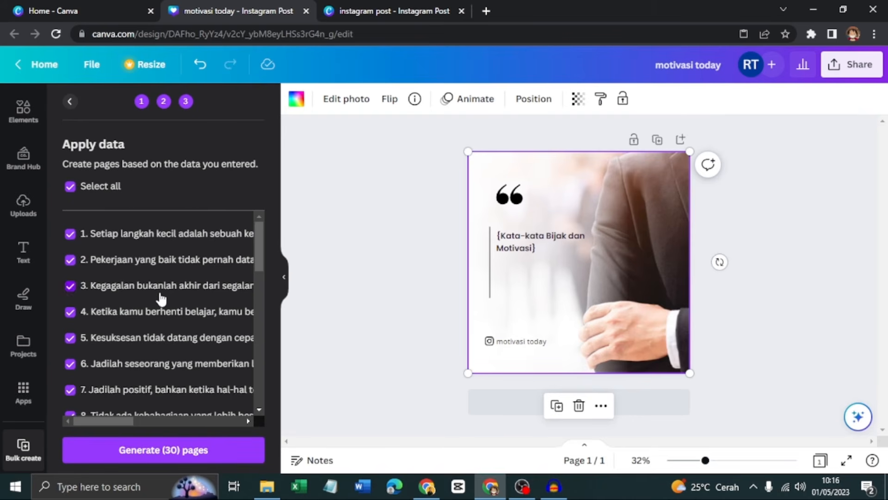
scroll(190, 297, "down", 8)
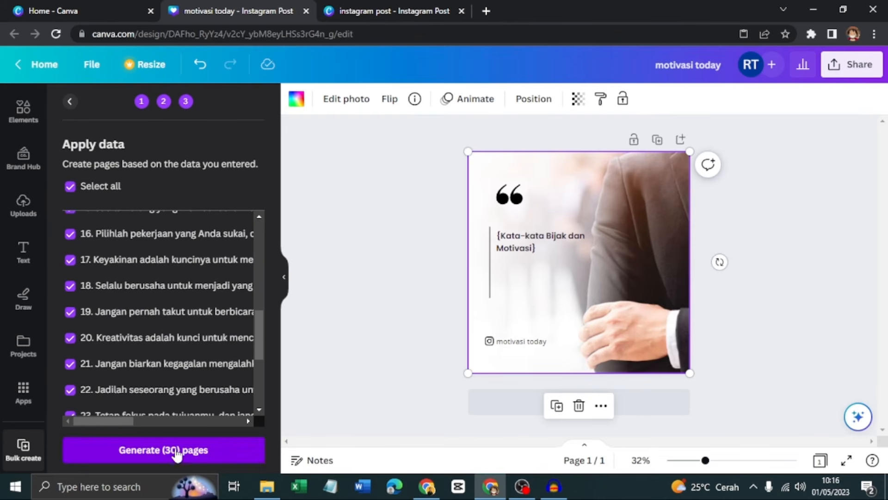
left_click(194, 448)
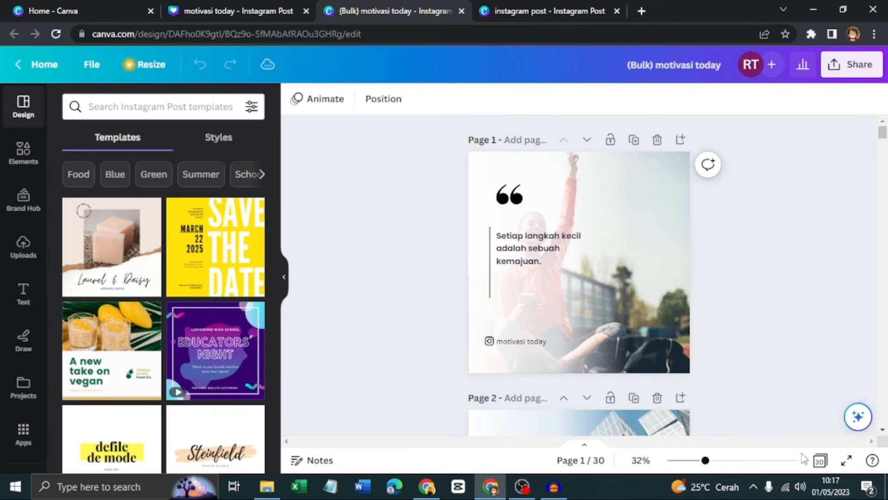
Step: Review all generated pages of the bulk design in grid view
left_click(820, 460)
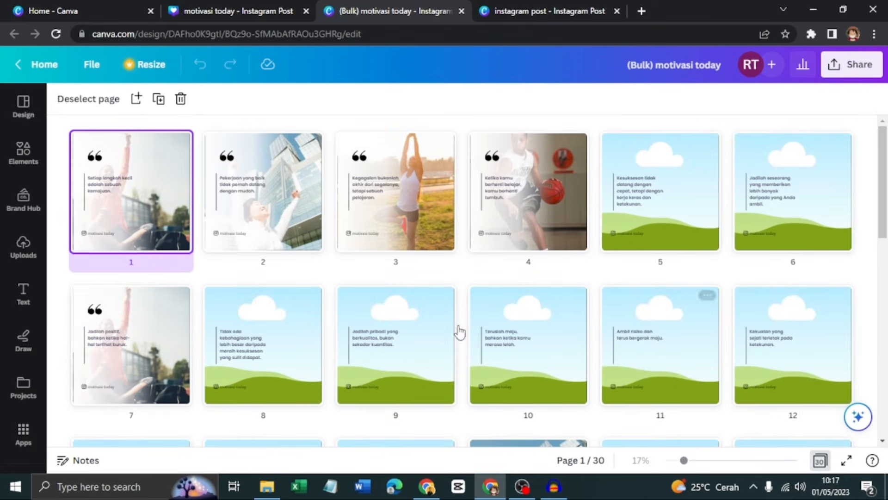
scroll(441, 232, "down", 4)
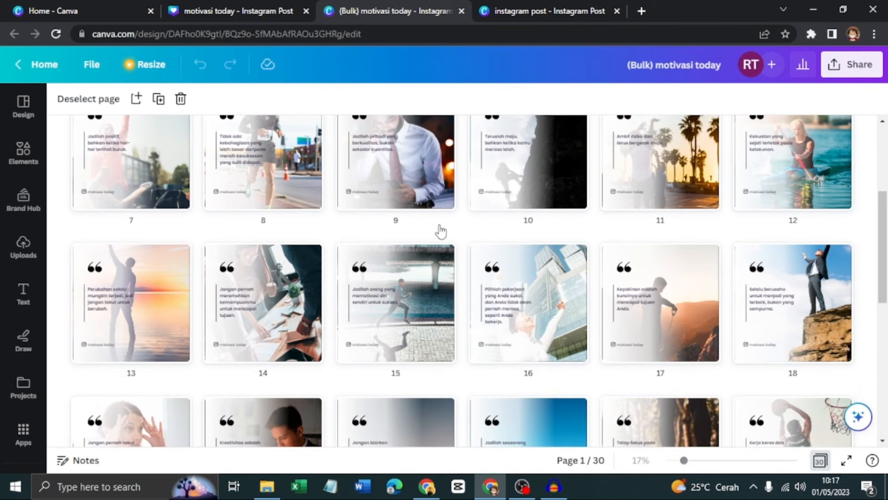
scroll(441, 230, "down", 6)
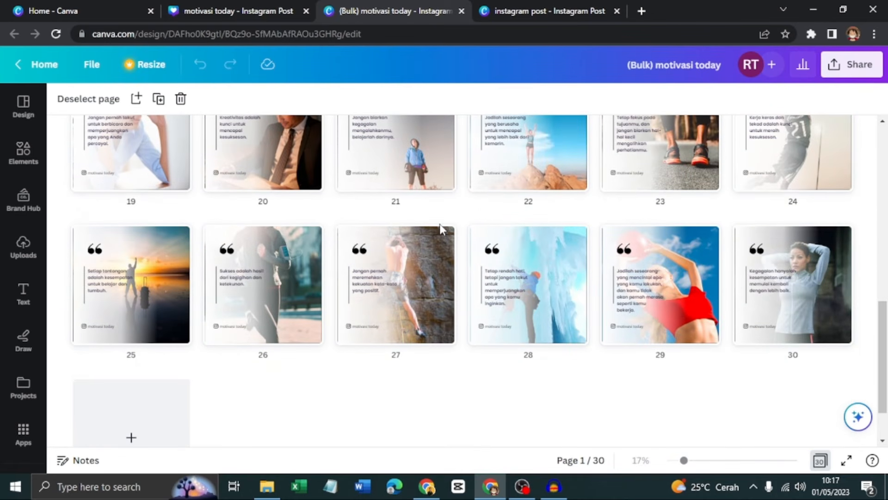
scroll(441, 230, "up", 12)
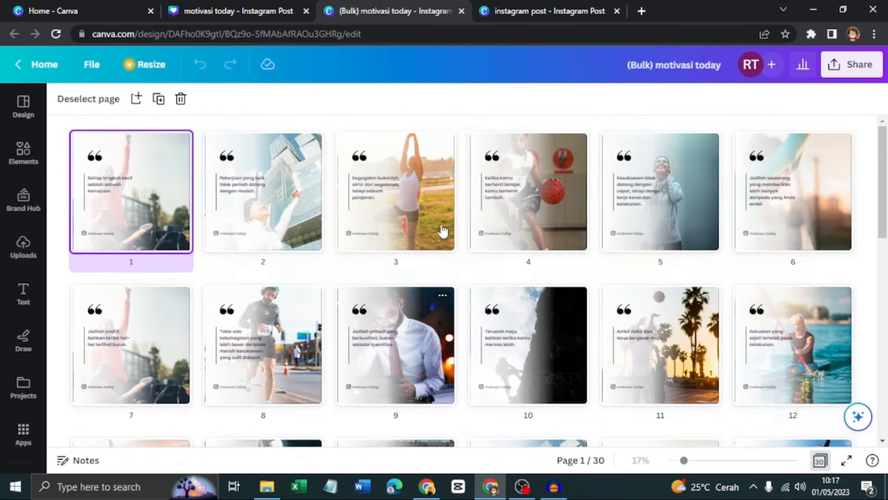
Step: Leave grid view and examine the quotes and photos on pages 1 to 9 individually
left_click(821, 461)
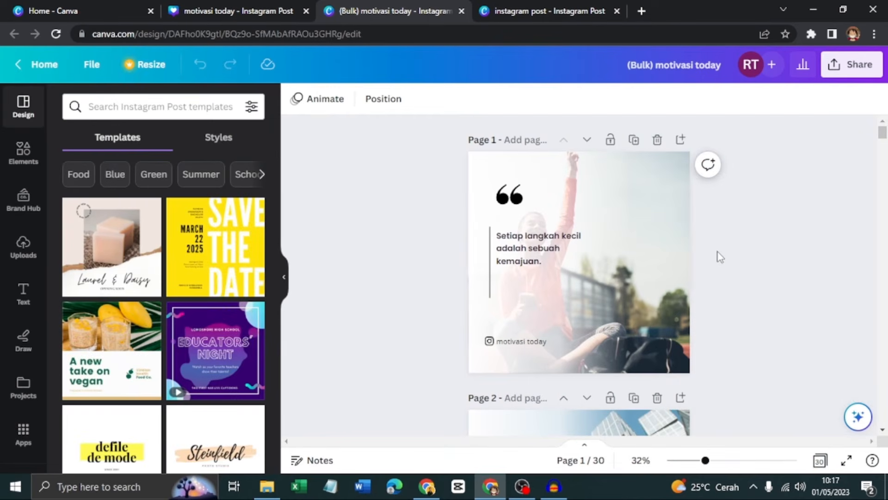
scroll(720, 257, "down", 5)
scroll(724, 195, "down", 5)
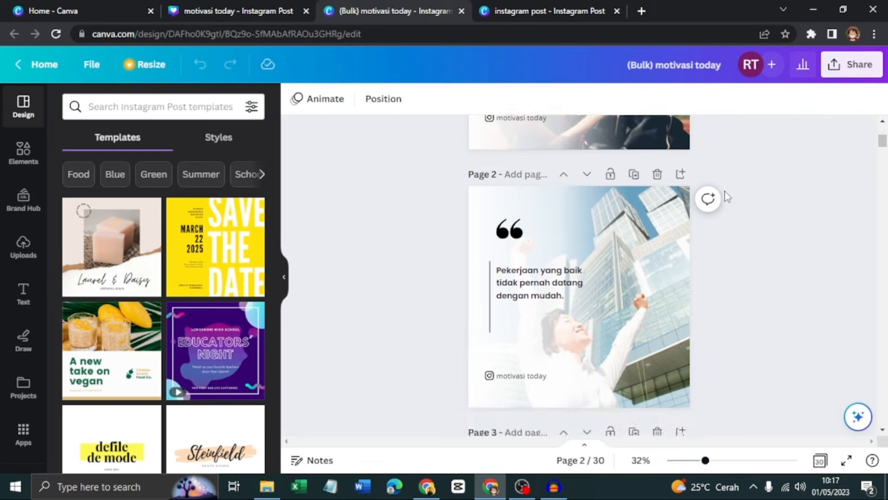
scroll(727, 195, "down", 2)
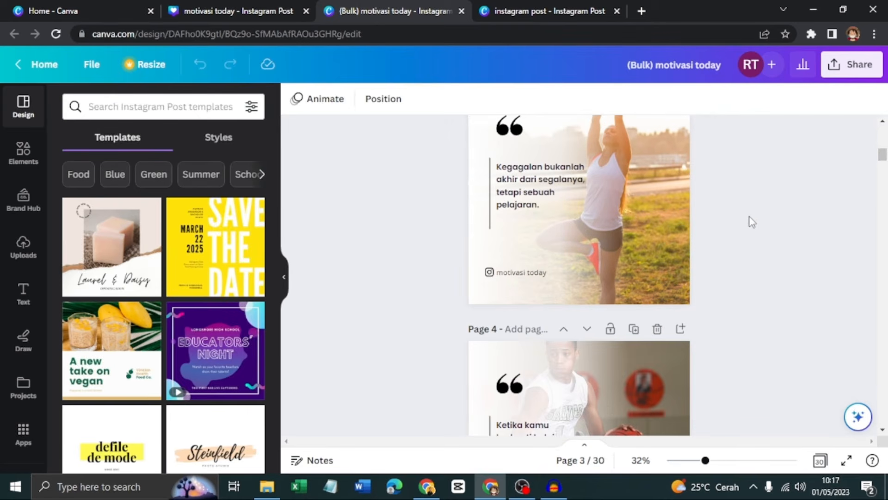
scroll(750, 222, "down", 3)
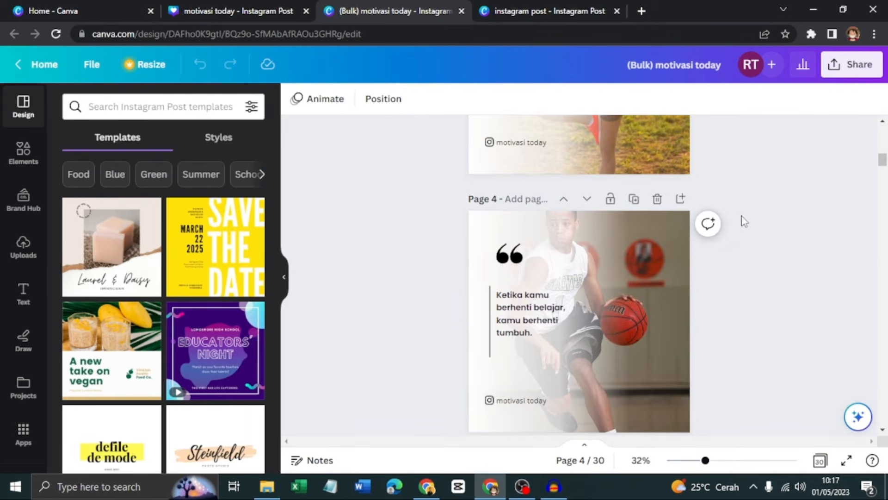
scroll(726, 221, "down", 5)
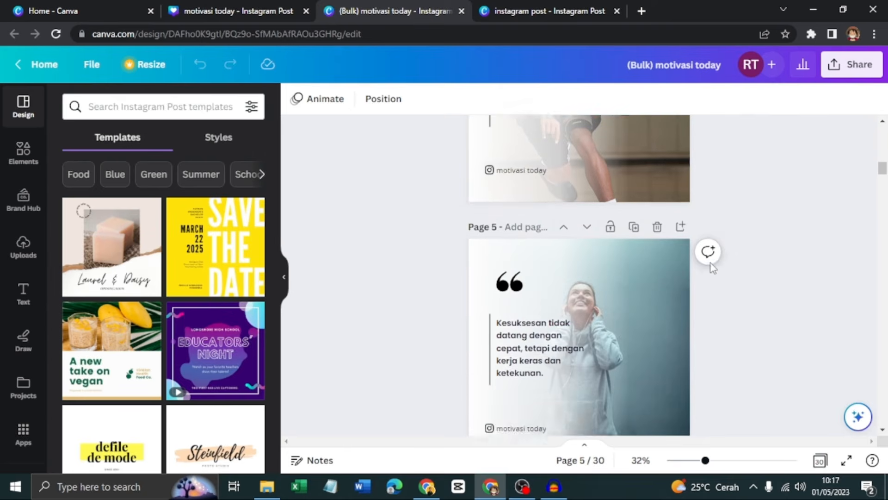
scroll(712, 263, "down", 5)
scroll(713, 267, "down", 15)
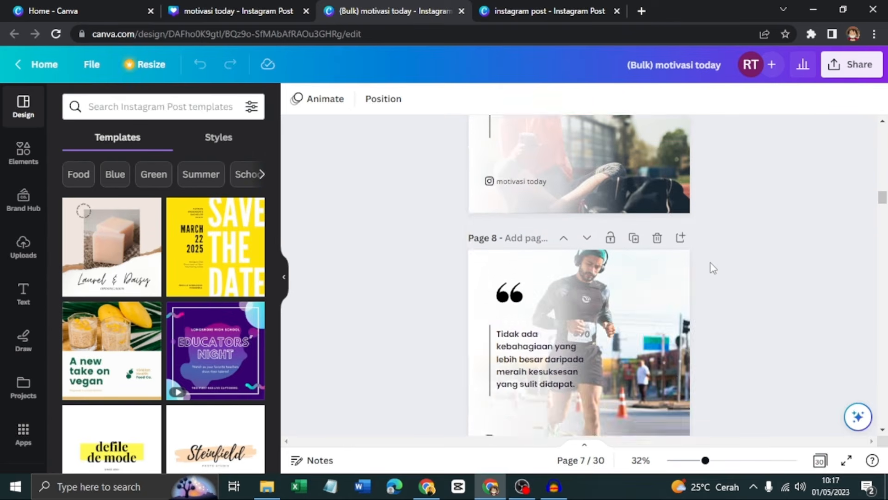
scroll(712, 268, "down", 2)
Step: Open scheduling for May 1 at 11:17 and examine the available social channels without choosing one
left_click(838, 71)
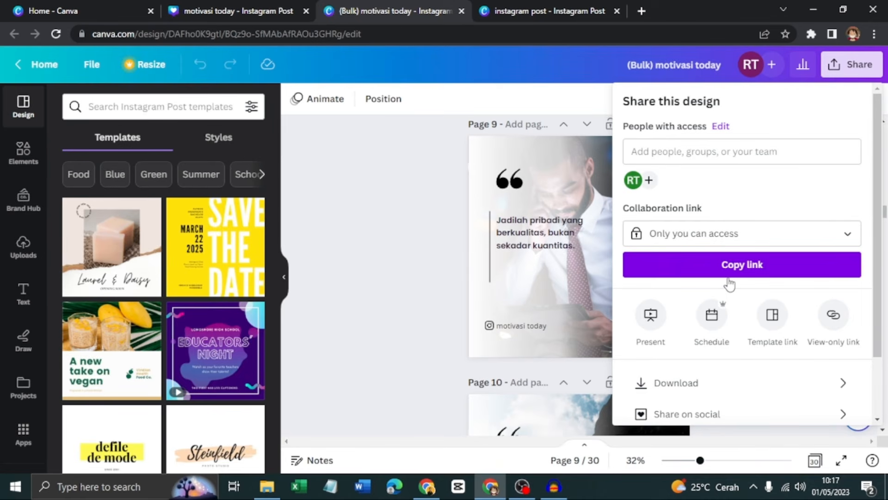
left_click(711, 315)
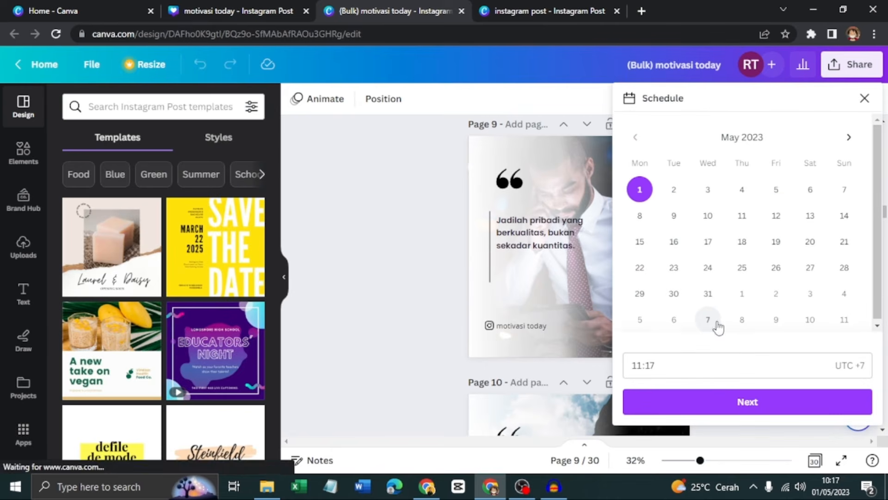
left_click(732, 398)
left_click(713, 184)
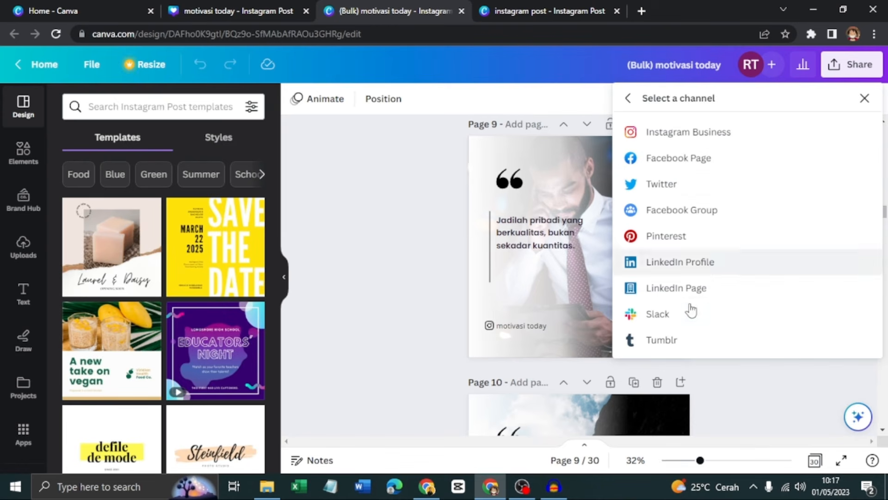
left_click(629, 99)
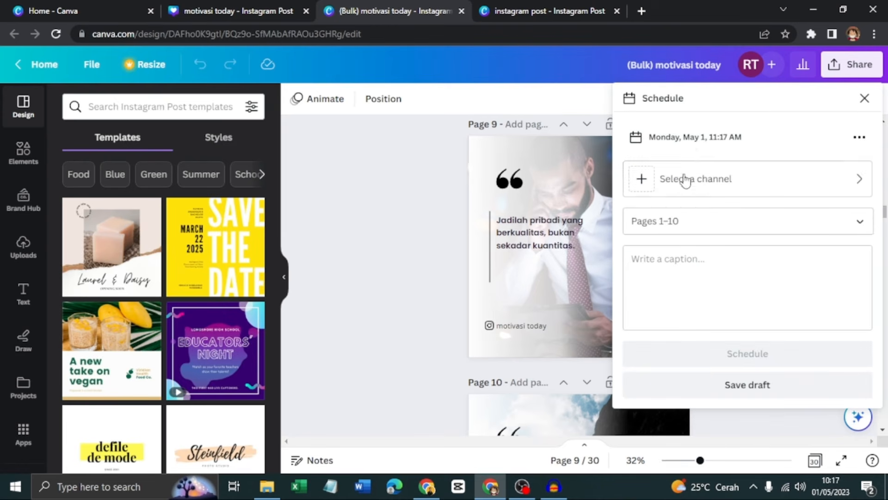
Step: Examine the caption field and page selection of the scheduled post, and close scheduling without saving
left_click(684, 277)
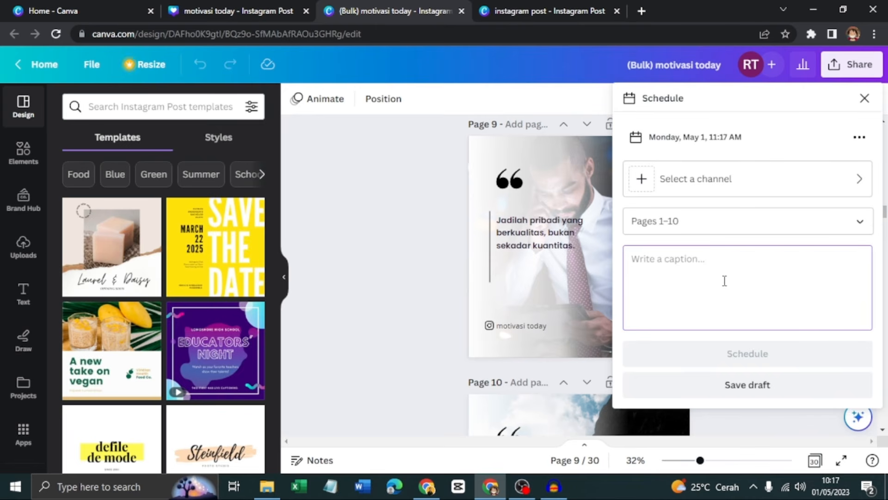
left_click(668, 225)
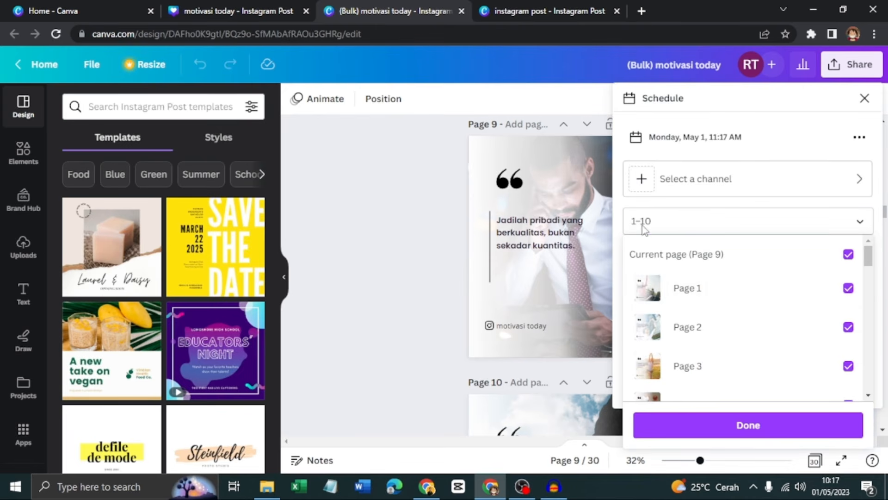
scroll(721, 305, "down", 5)
scroll(721, 305, "up", 5)
left_click(864, 104)
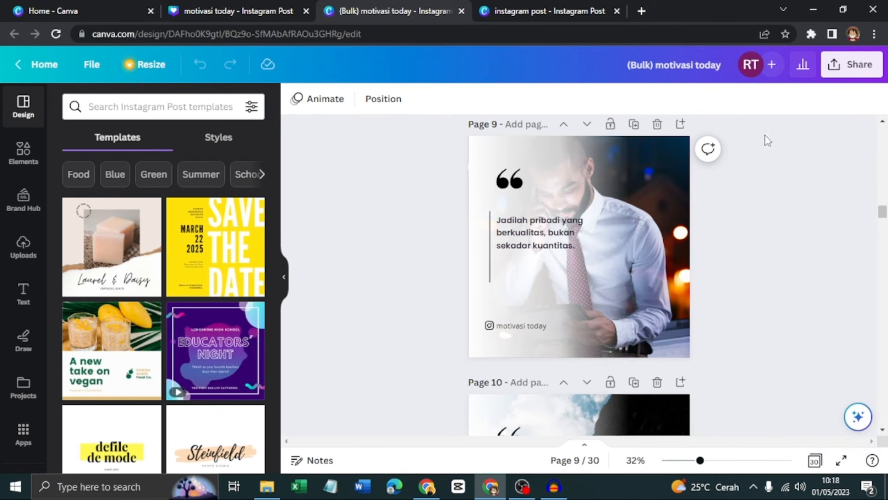
Step: Download all 30 pages as PNG files at size 1.5, 1,620 × 1,620 px
scroll(525, 219, "down", 5)
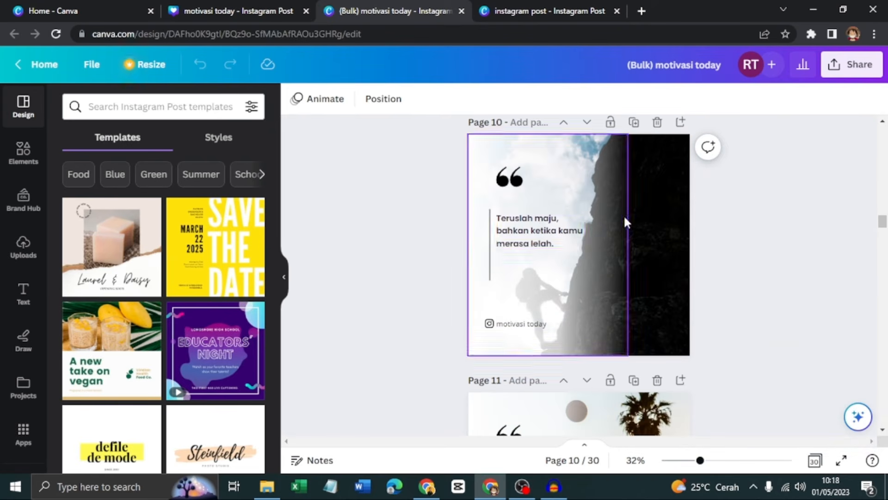
scroll(688, 218, "up", 5)
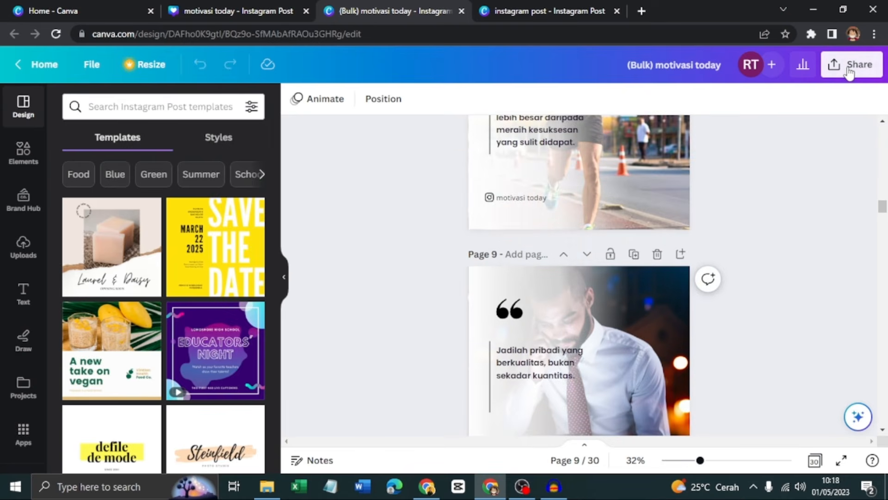
left_click(848, 69)
scroll(738, 194, "down", 2)
left_click(713, 308)
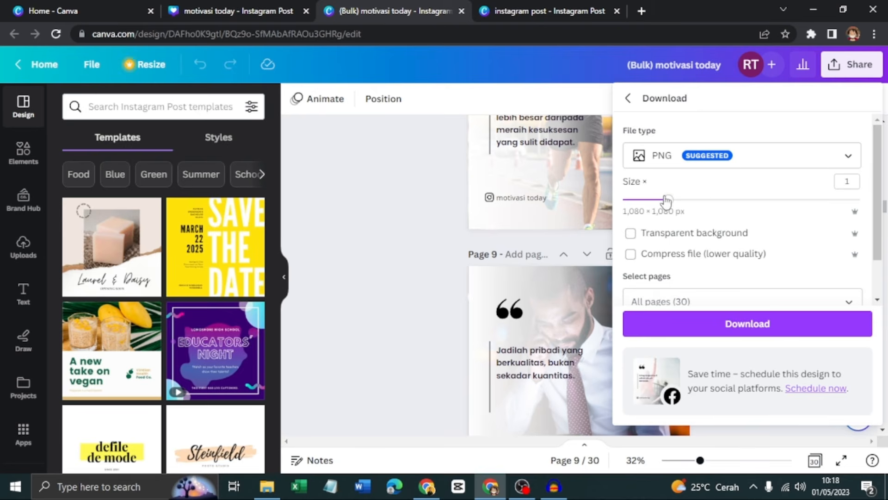
left_click_drag(667, 200, 714, 201)
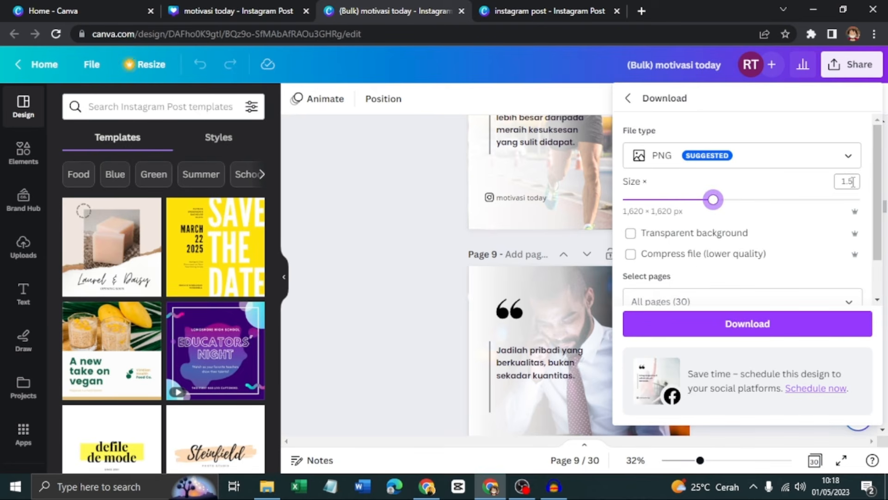
left_click(729, 325)
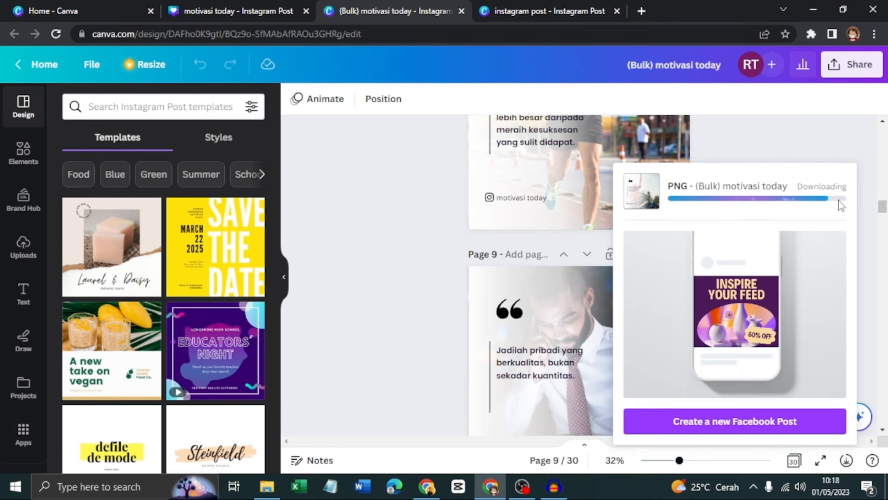
Step: Save the downloaded ZIP archive as "(Bulk) motivasi today" inside a new folder created in Videos
scroll(436, 190, "up", 6)
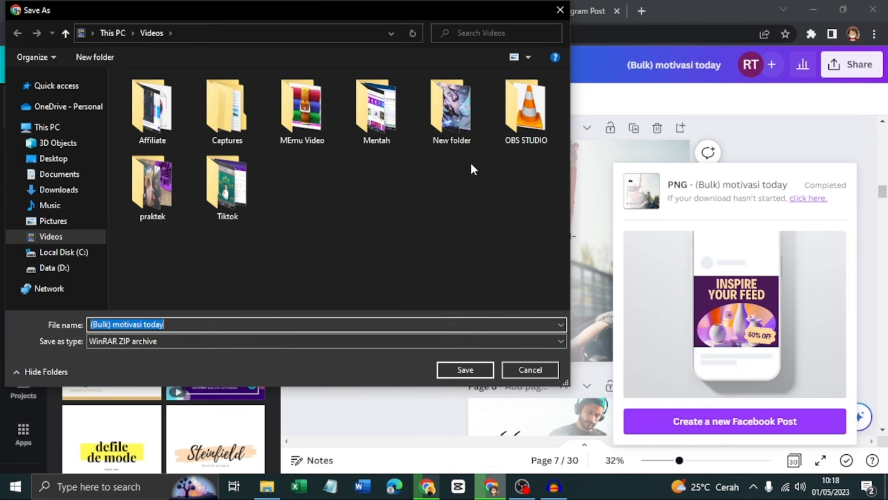
left_click(111, 65)
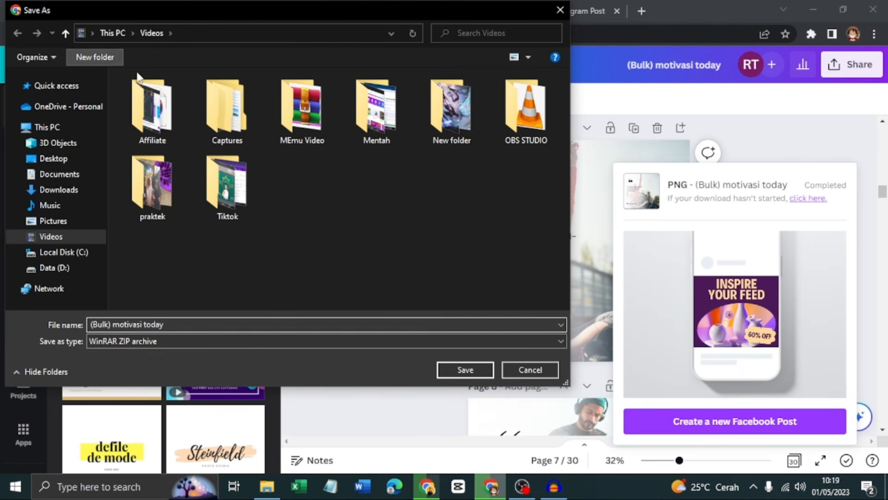
left_click(301, 198)
double_click(301, 198)
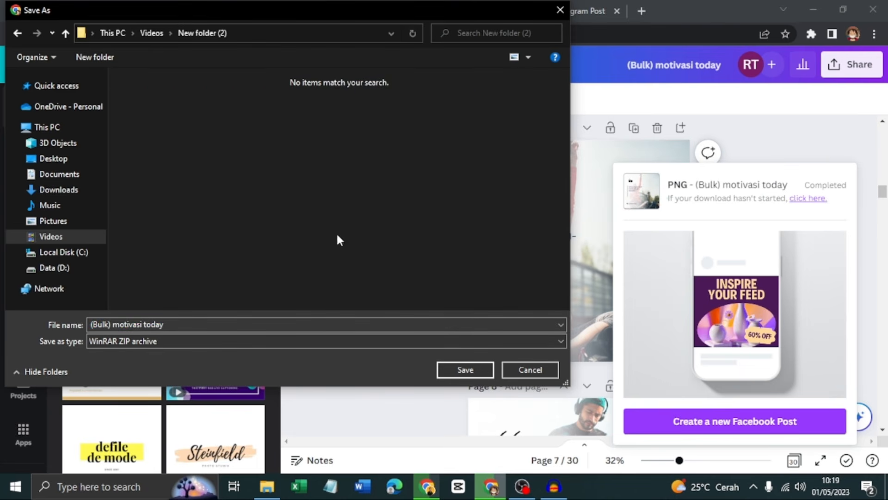
left_click(466, 373)
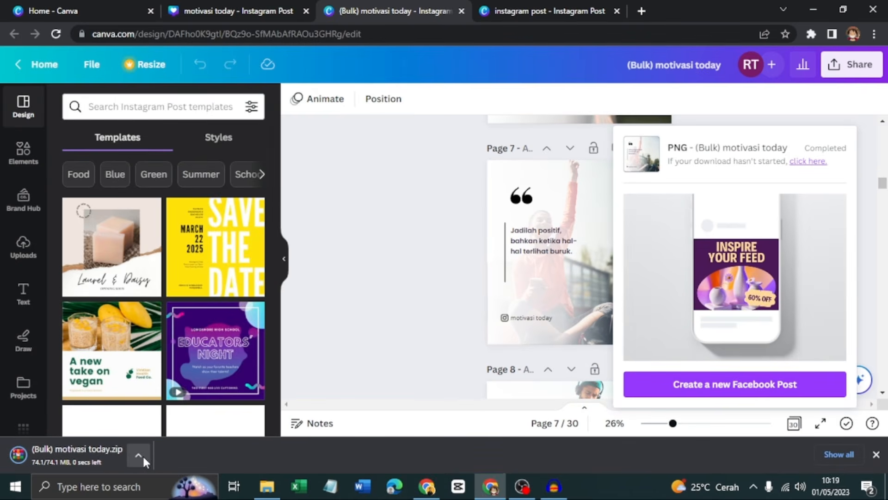
Step: Show the downloaded "(Bulk) motivasi today" archive in its folder in File Explorer and extract its contents there
left_click(142, 455)
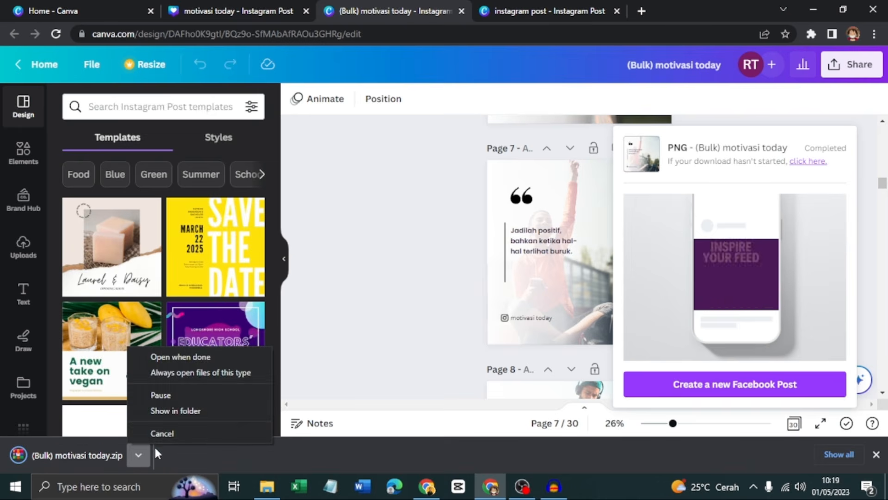
left_click(206, 410)
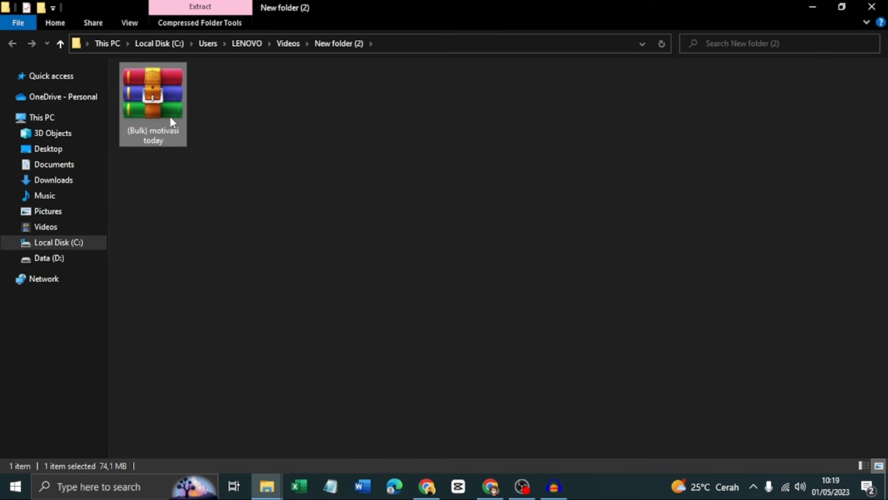
right_click(170, 116)
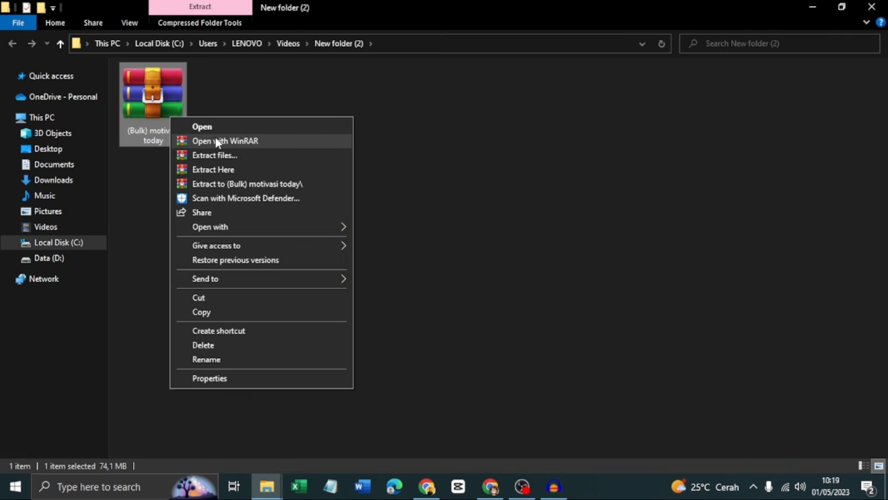
left_click(230, 168)
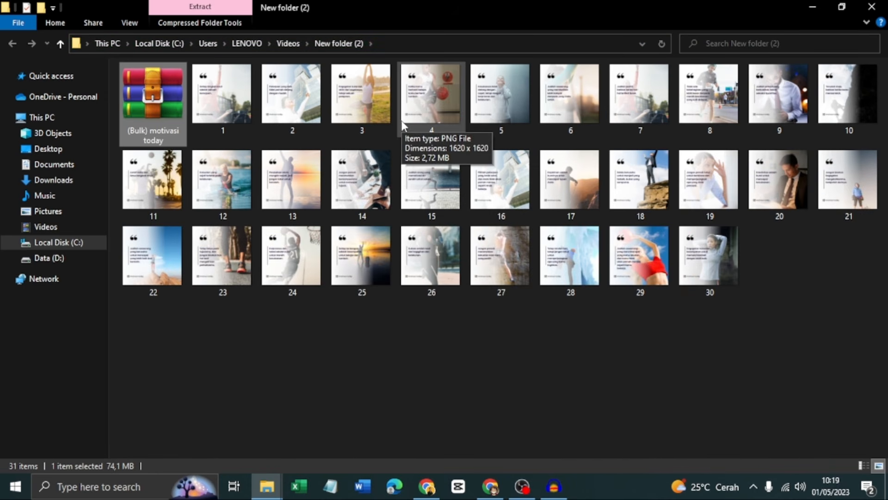
Step: Examine extracted image 1 in the photo viewer, and return to the Canva design in Chrome, dismissing the download notice
double_click(232, 104)
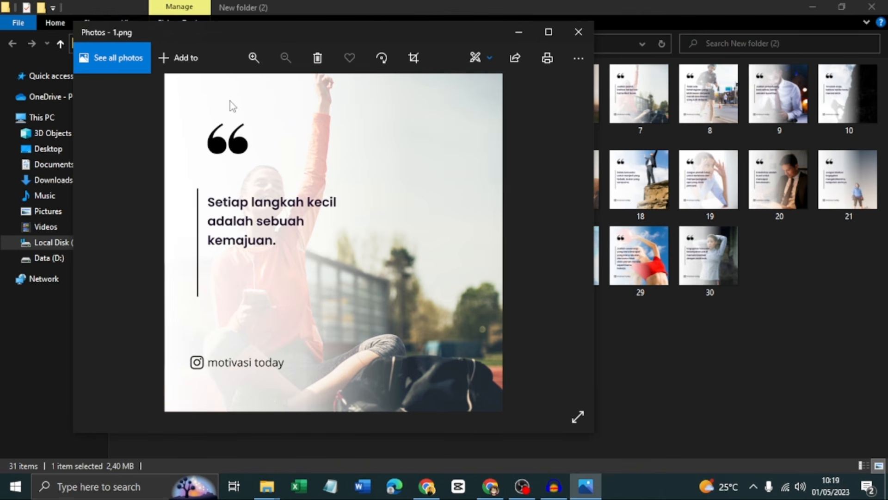
left_click(585, 38)
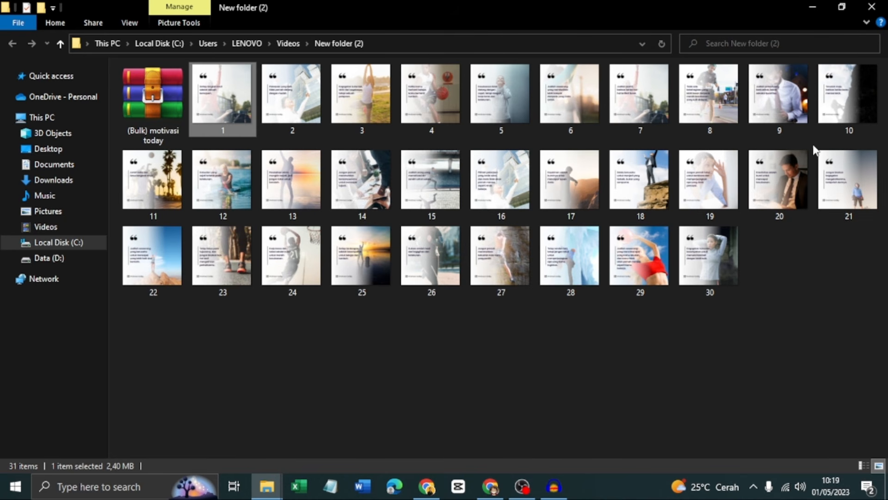
left_click(501, 490)
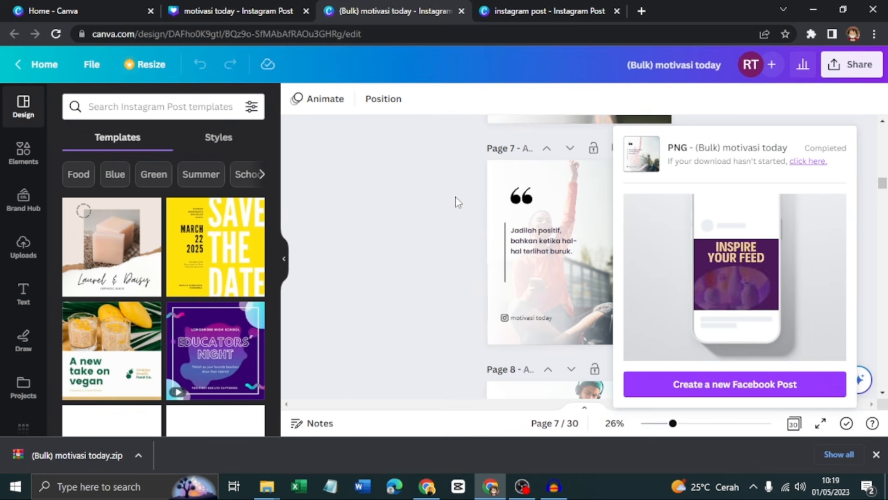
left_click(460, 224)
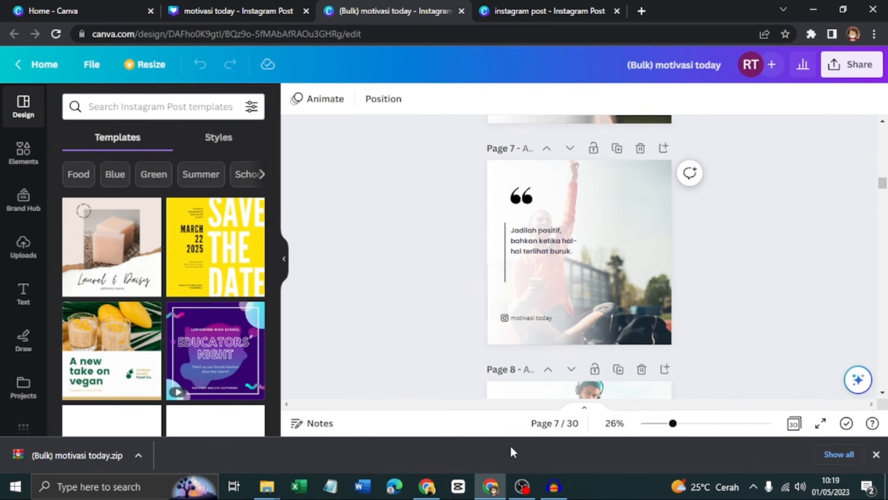